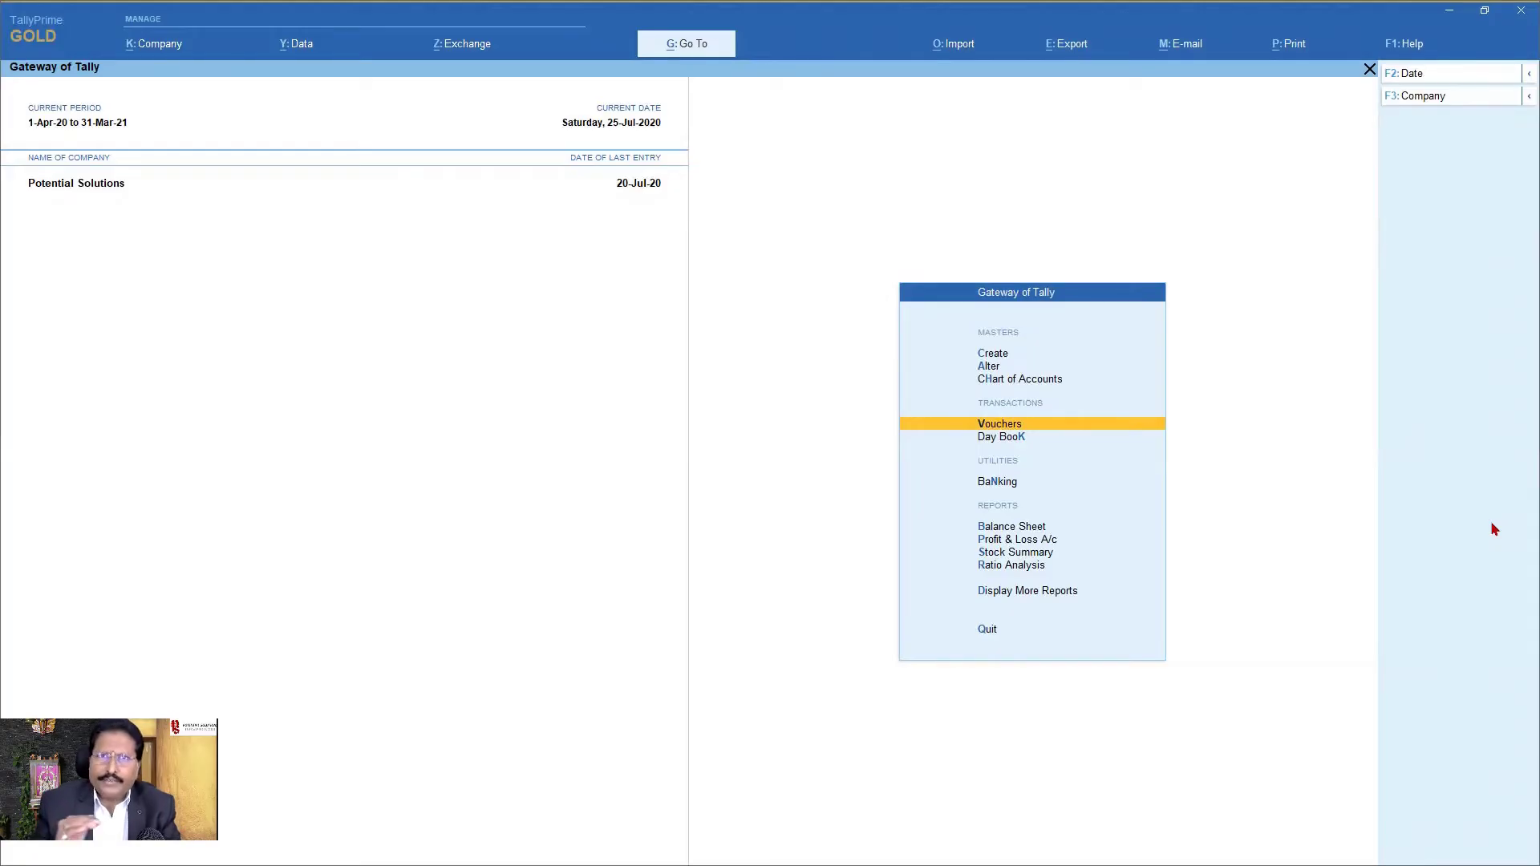
# Start creating a new accounting ledger and name it Trade Discount.
pyautogui.click(997, 354)
pyautogui.press('Down')
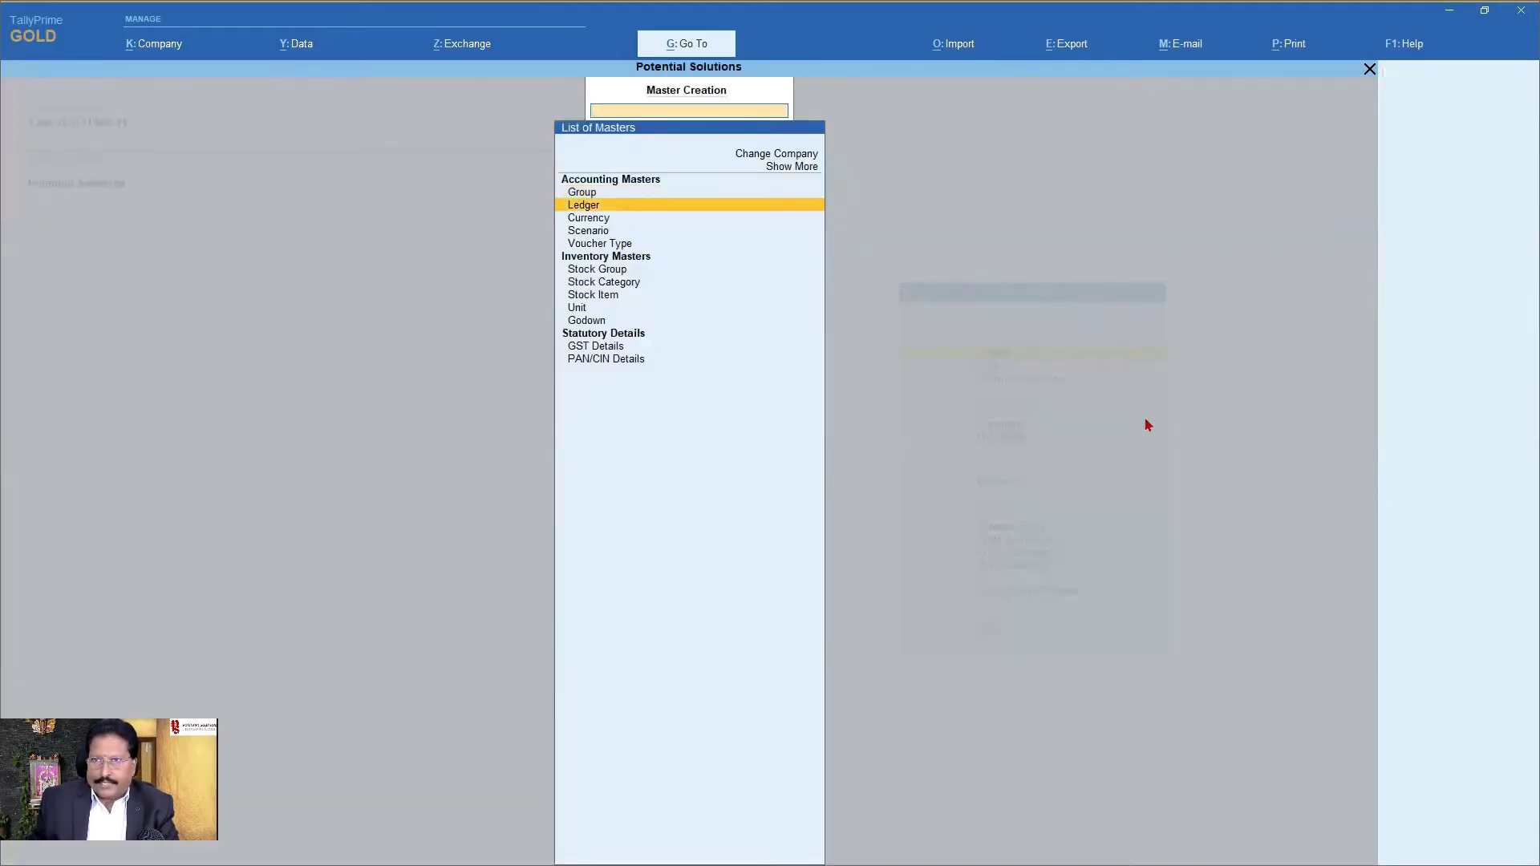
pyautogui.press('Return')
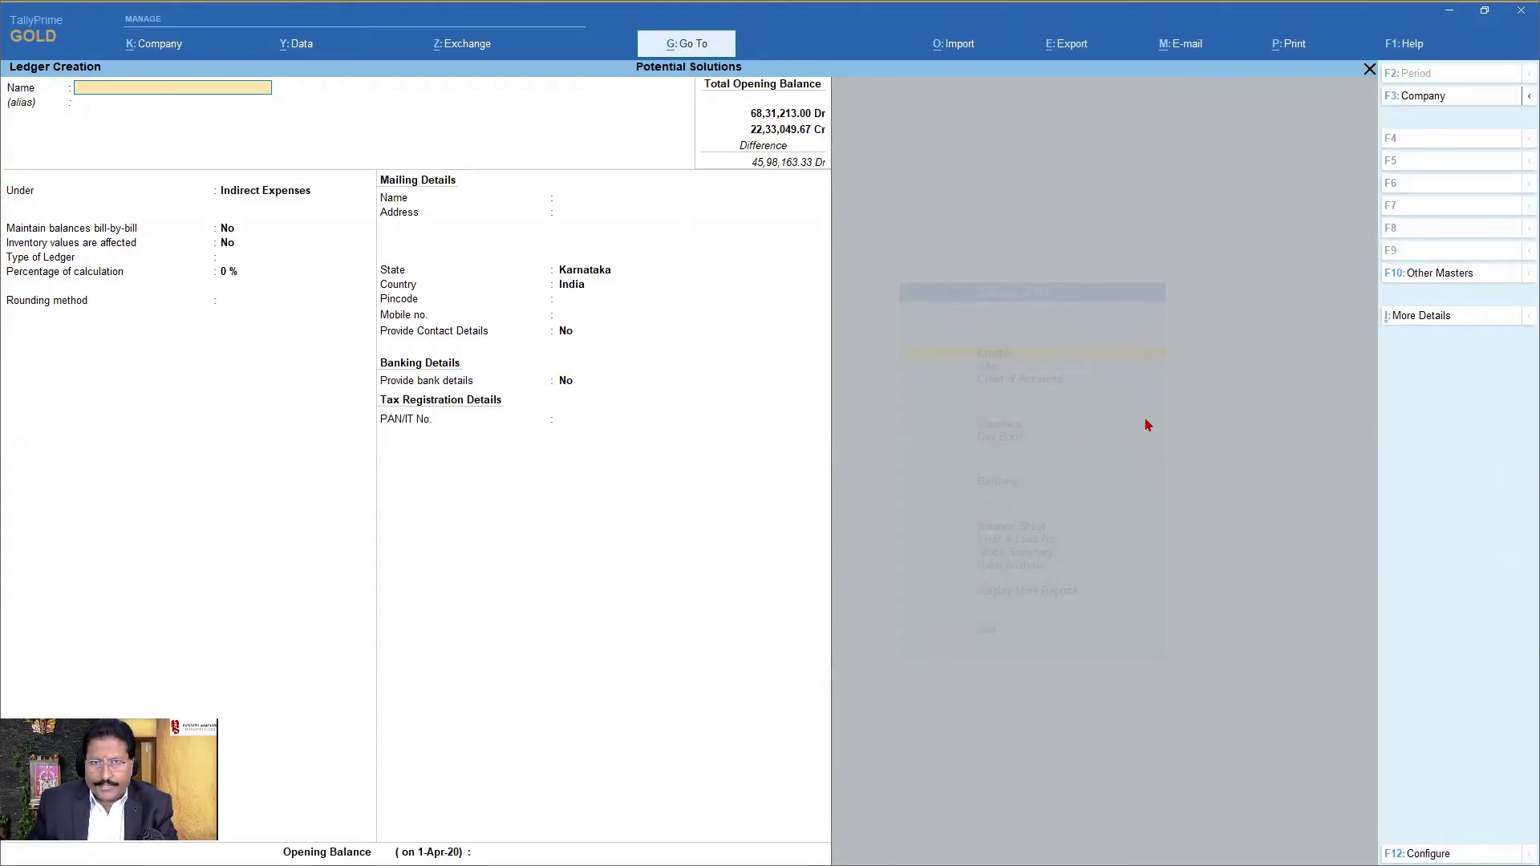
pyautogui.write('Trade Discount')
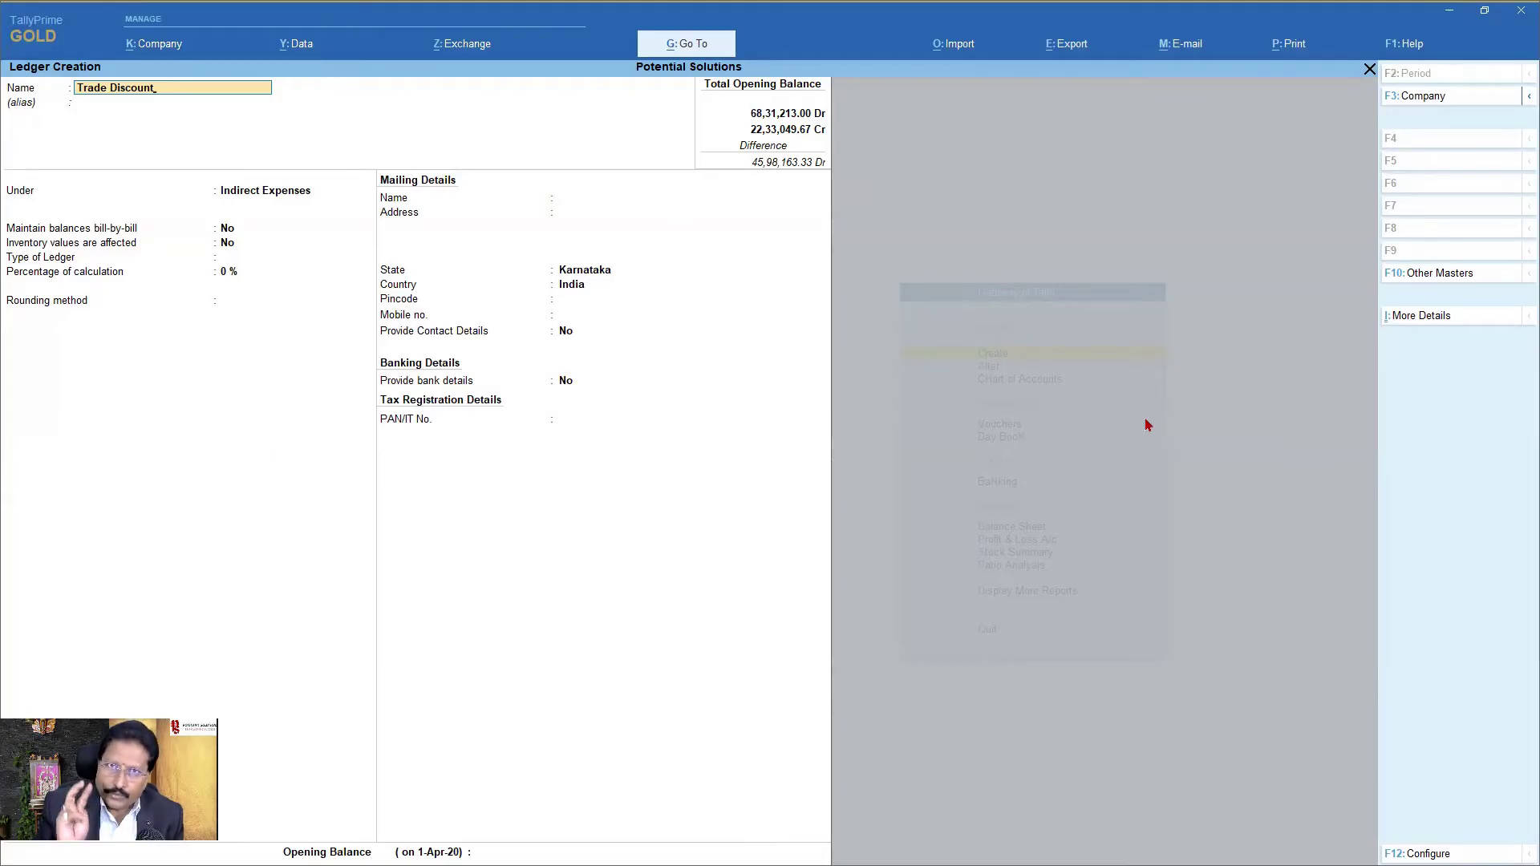
# Check in the ledger configuration that "Select Type of Ledger to auto-calculate values in Invoice mode" is set to Yes.
pyautogui.press('F12')
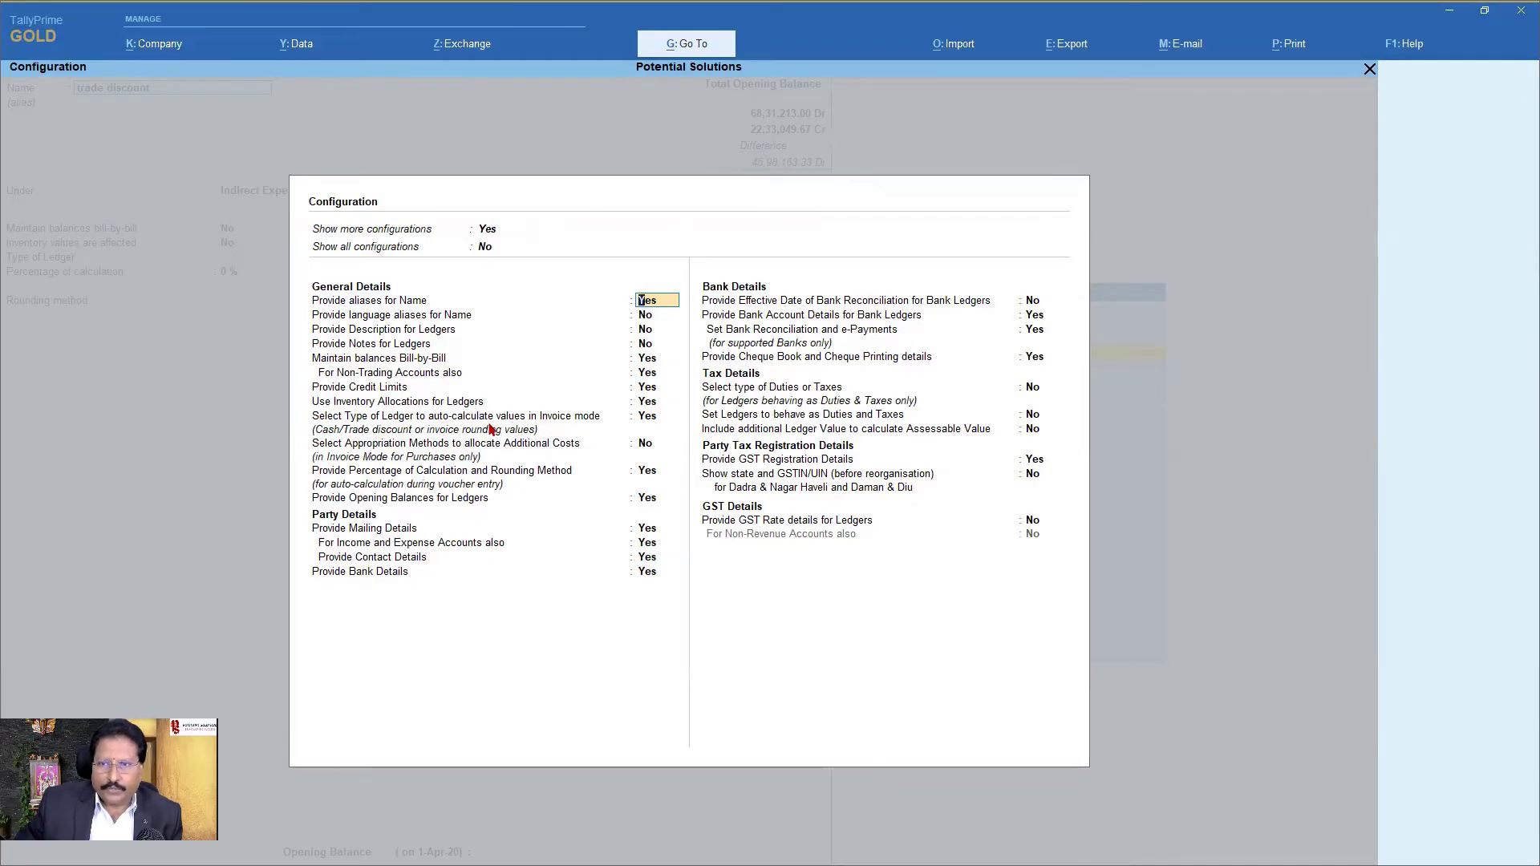
pyautogui.click(649, 417)
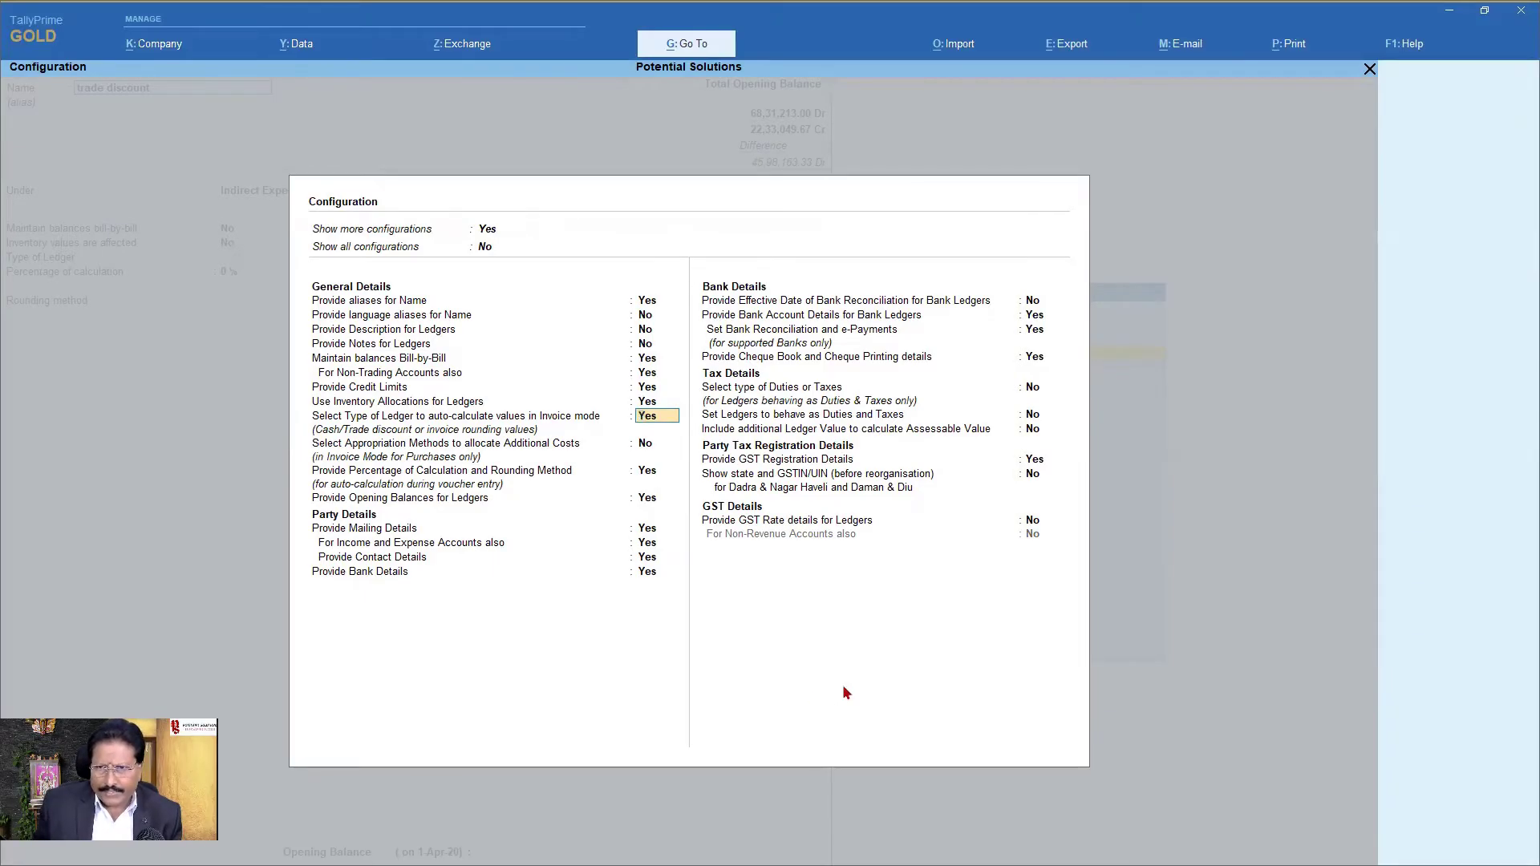
pyautogui.press('ctrl')
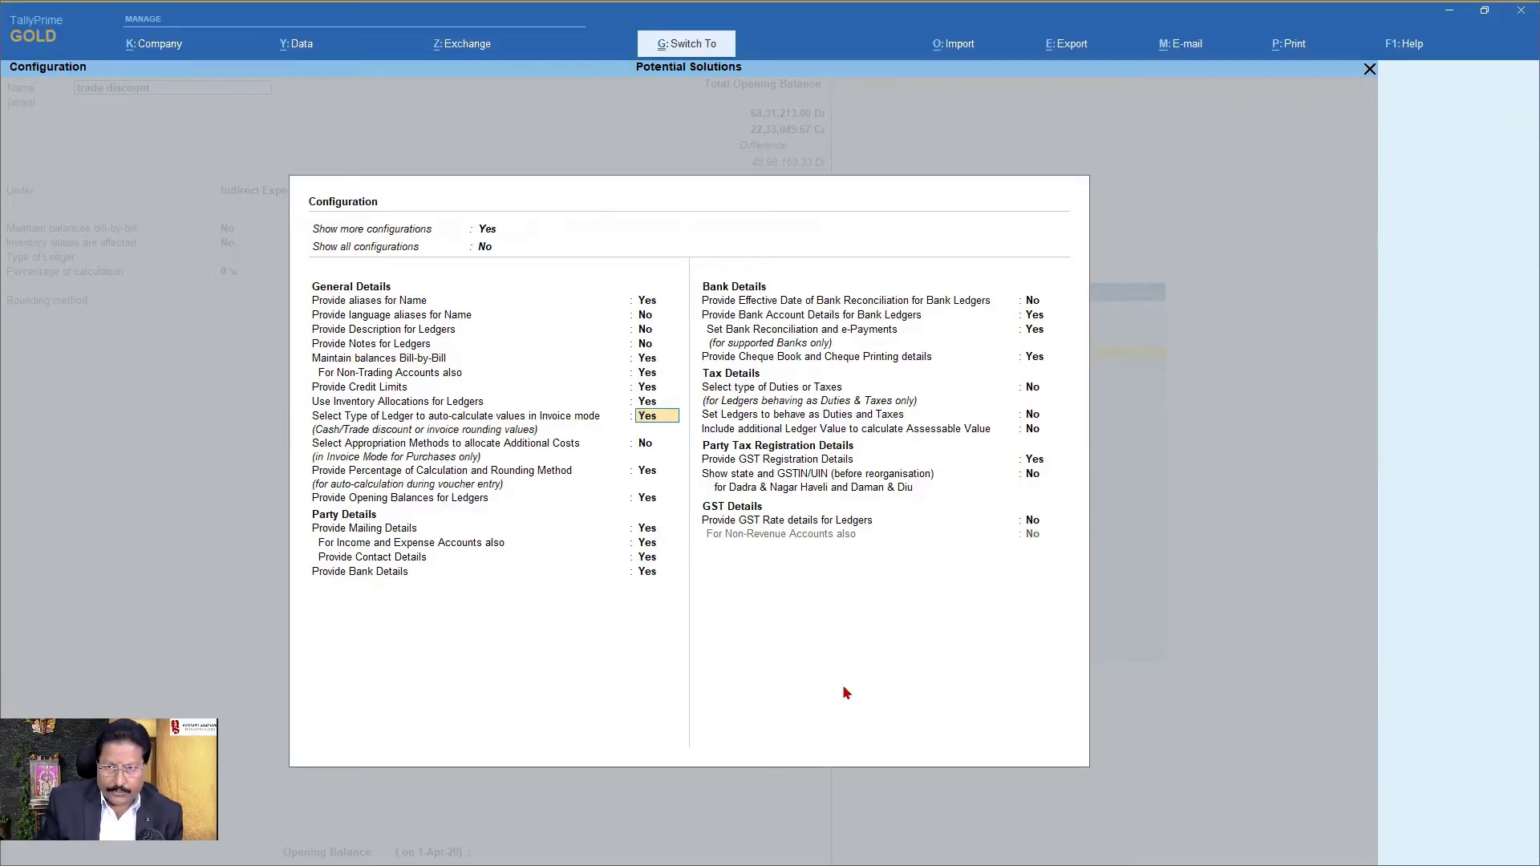
pyautogui.hotkey('ctrl', 'a')
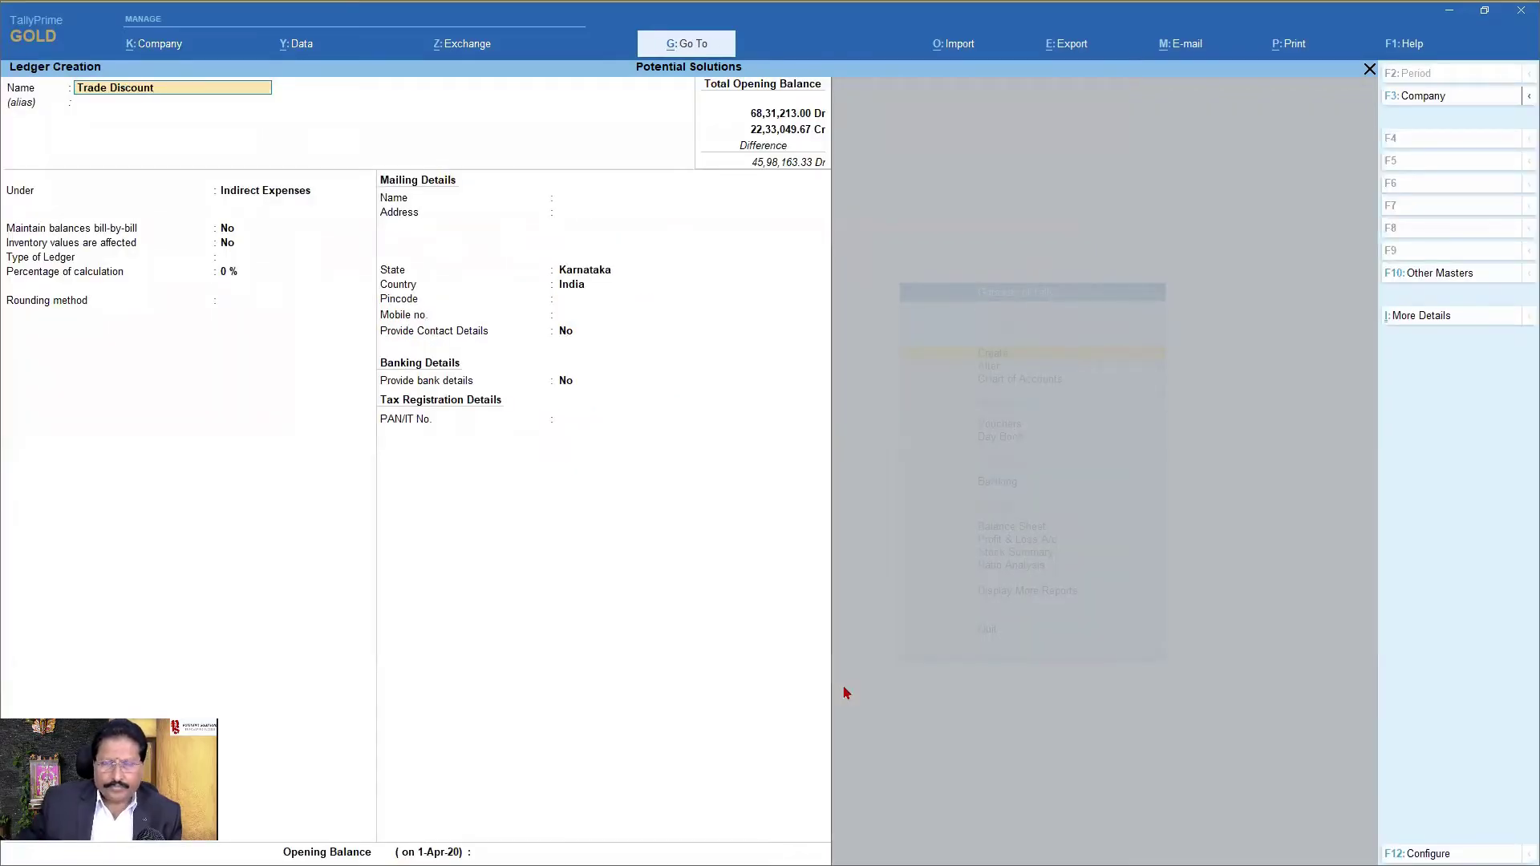
# Place the Trade Discount ledger under Indirect Expenses without an alias and set its type of ledger to Discount.
pyautogui.press('Return')
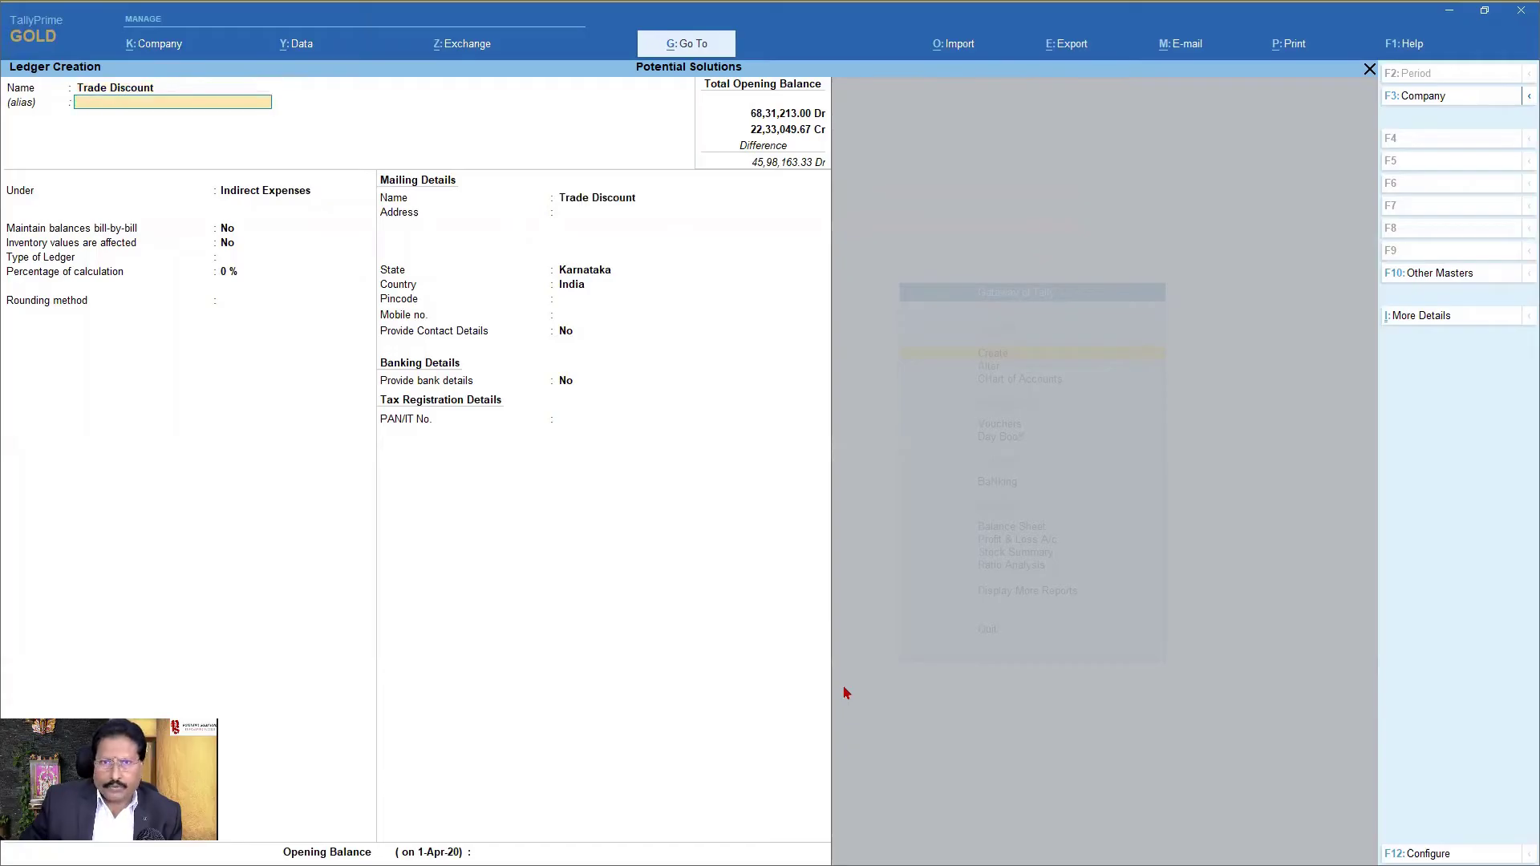
pyautogui.press('Return')
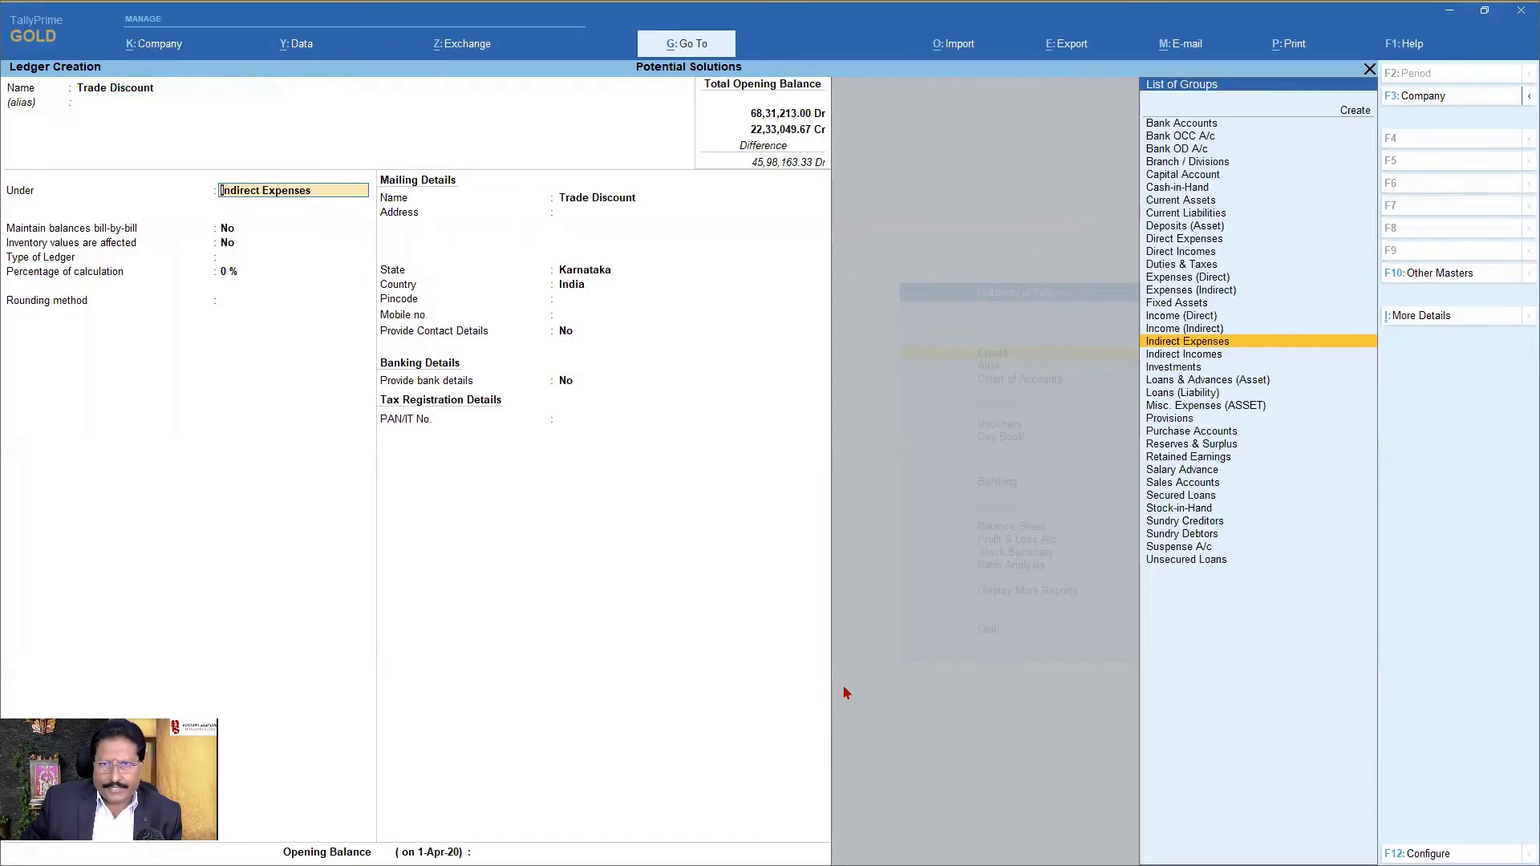
pyautogui.press('Return')
pyautogui.press('Return')
pyautogui.press('Return')
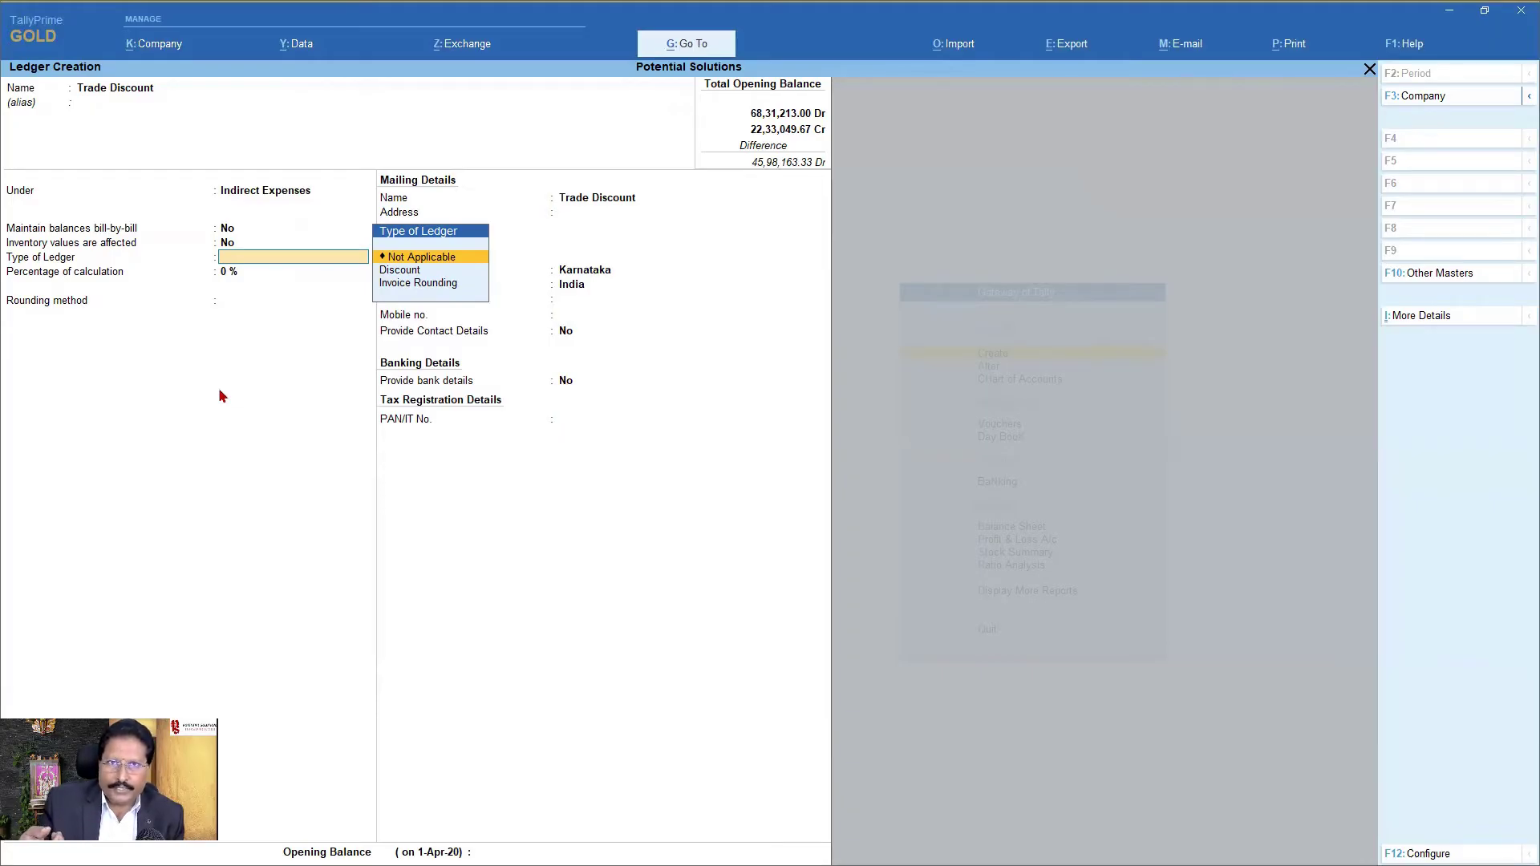
pyautogui.press('Up')
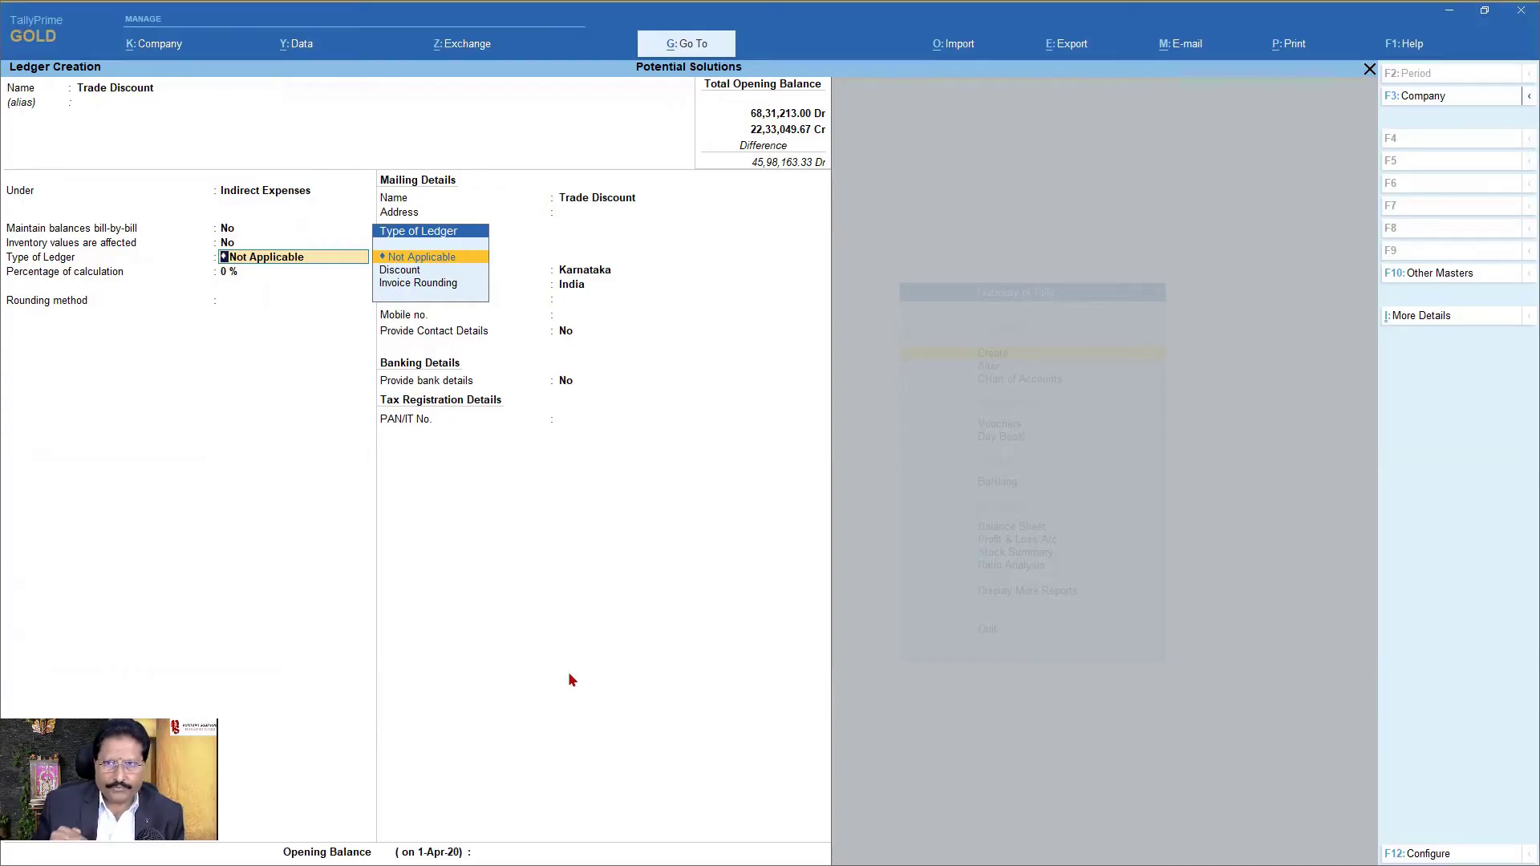
pyautogui.press('Down')
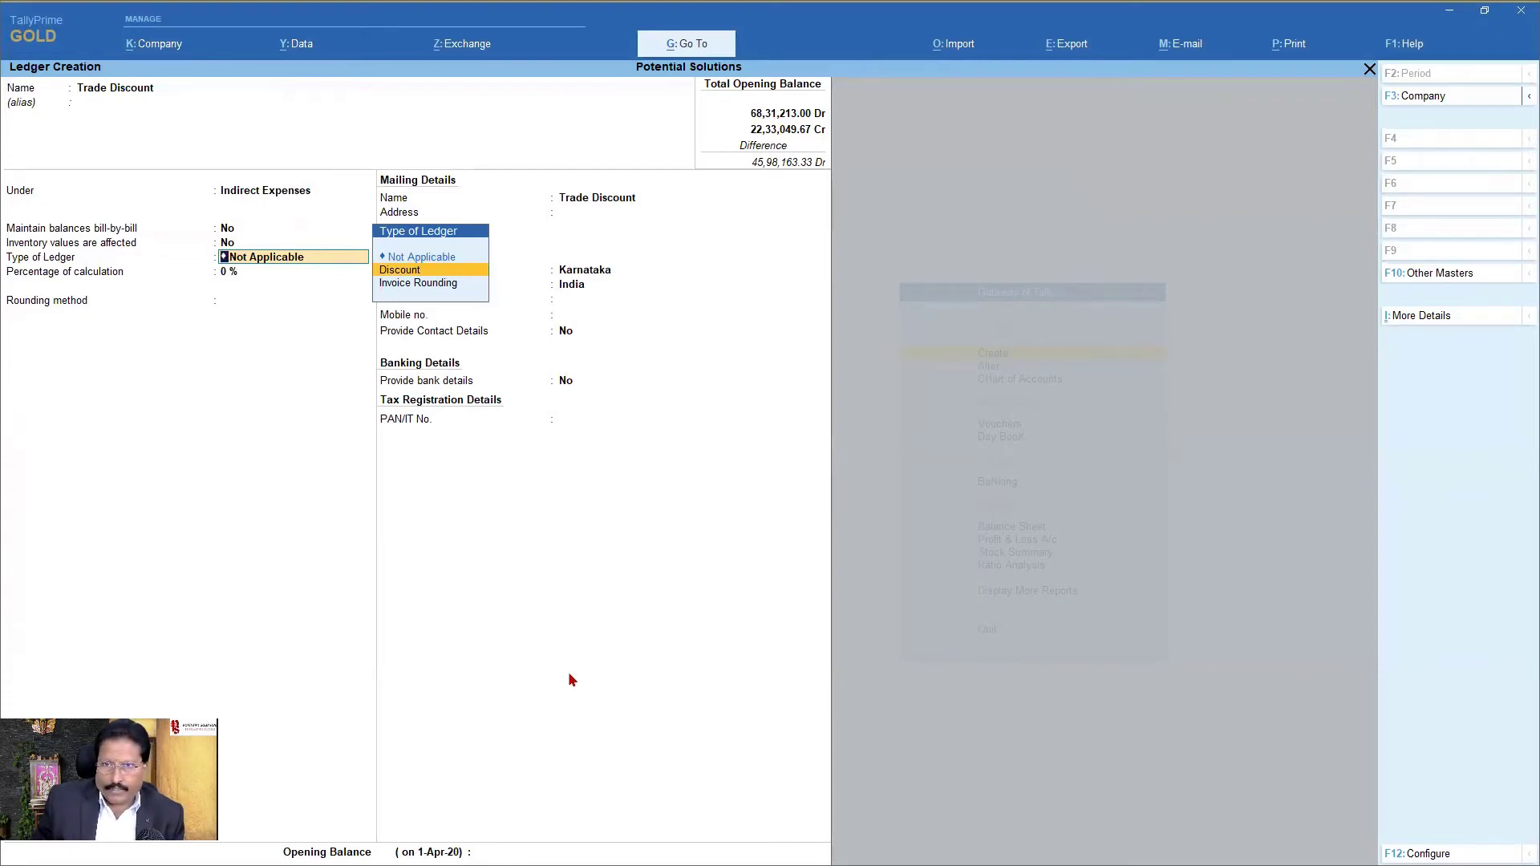
pyautogui.press('Return')
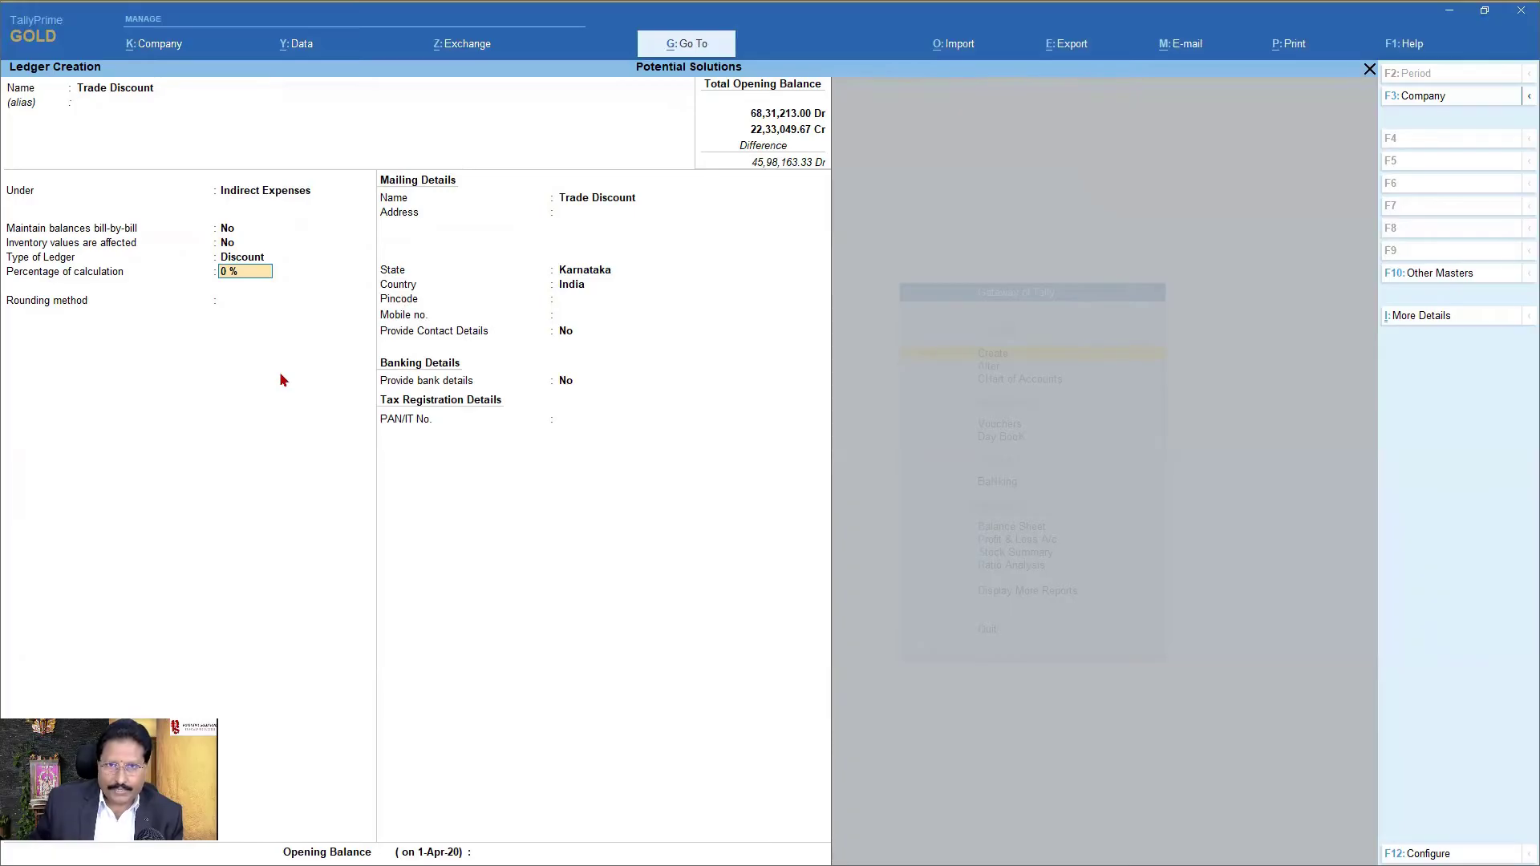
# Keep the calculation percentage at 0 %, set rounding to Not Applicable, and save the ledger, returning to the Gateway of Tally.
pyautogui.press('Return')
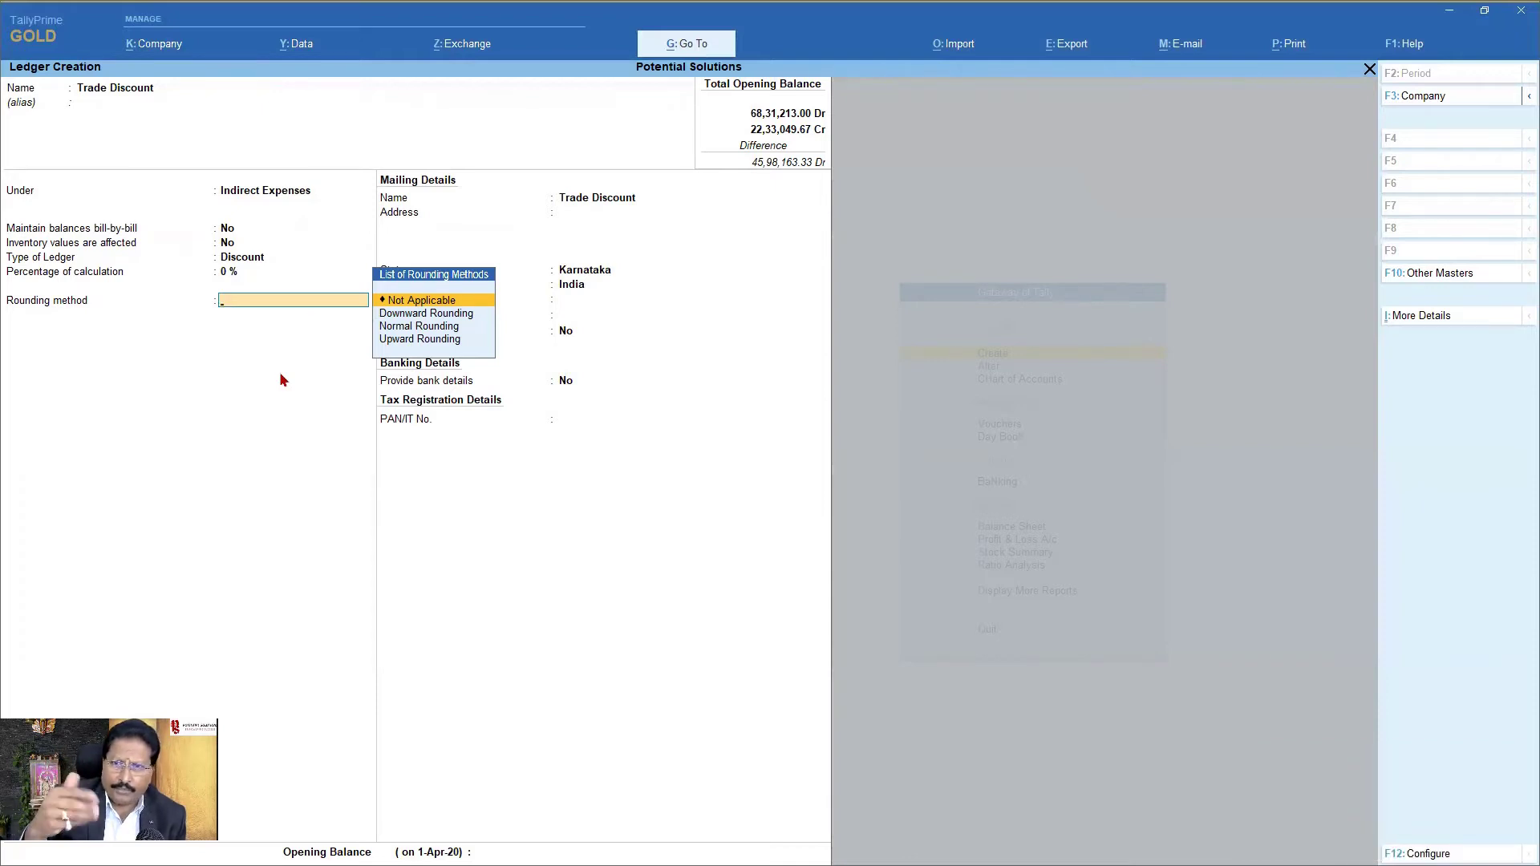
pyautogui.press('Return')
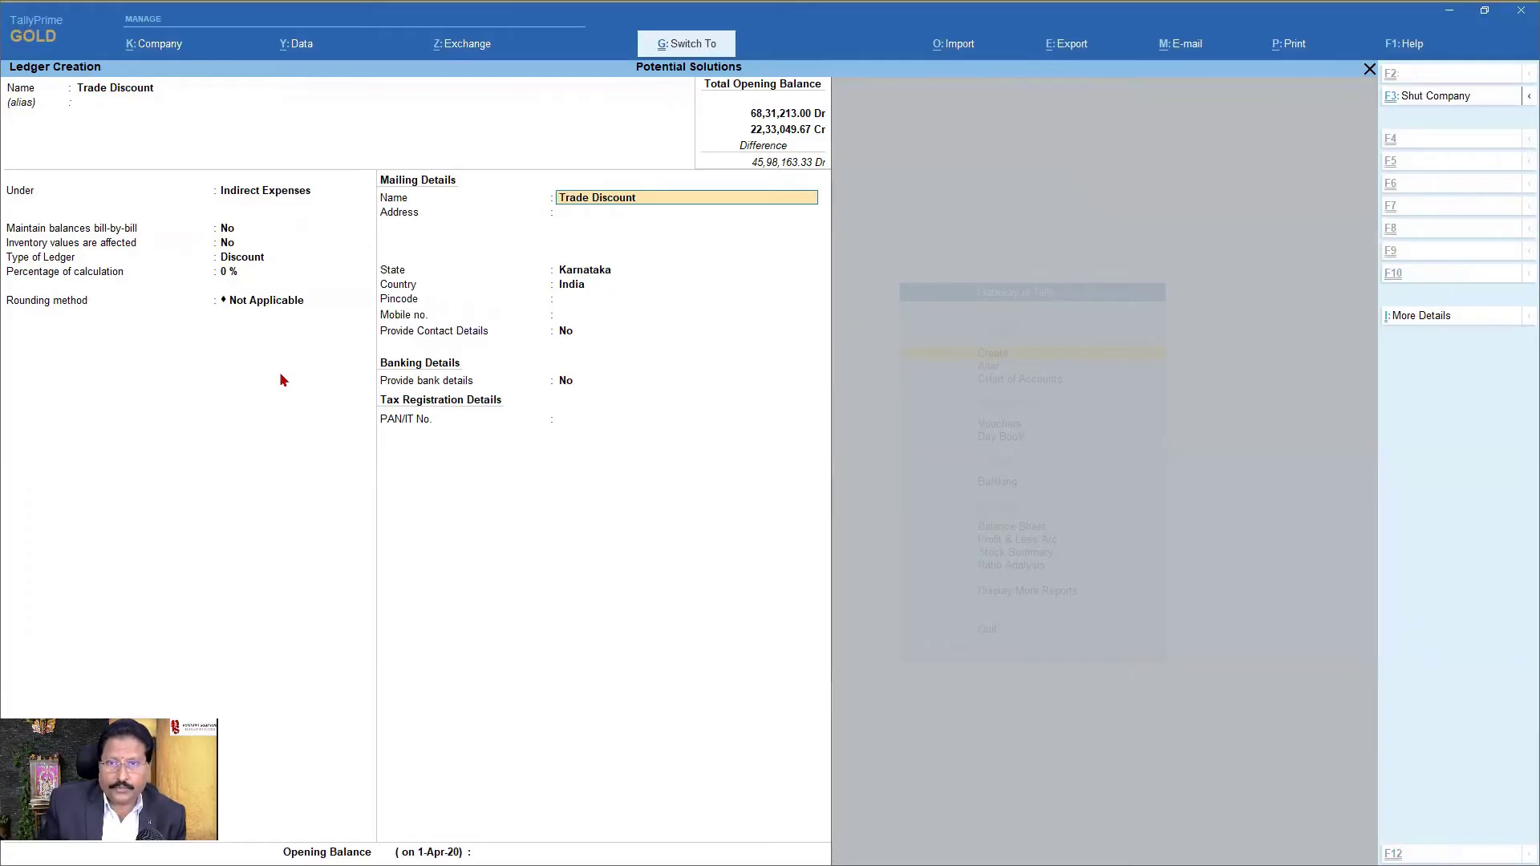
pyautogui.hotkey('ctrl', 'a')
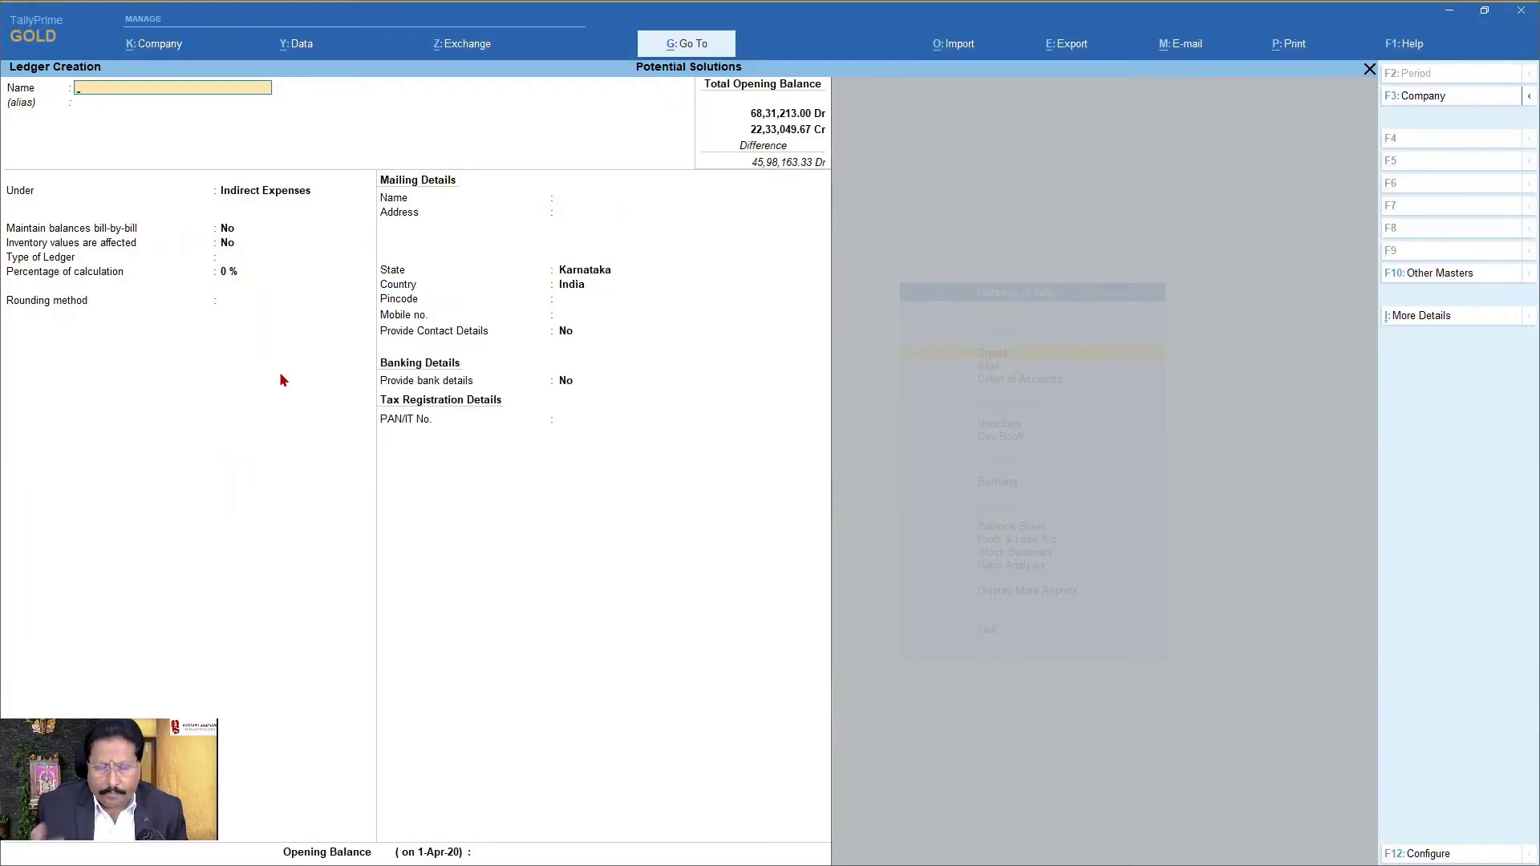
pyautogui.press('Escape')
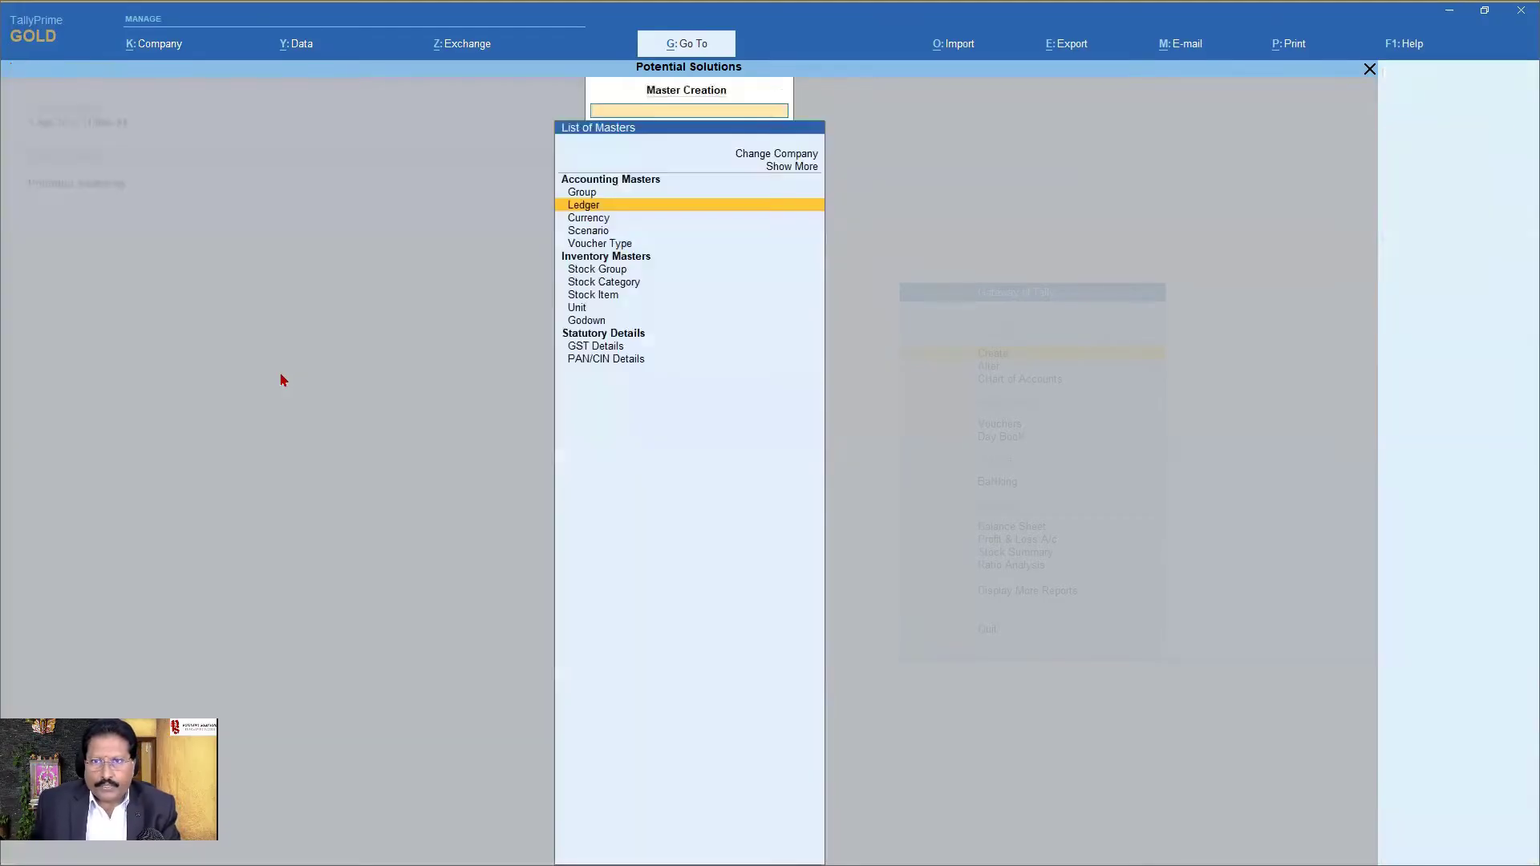
pyautogui.press('Escape')
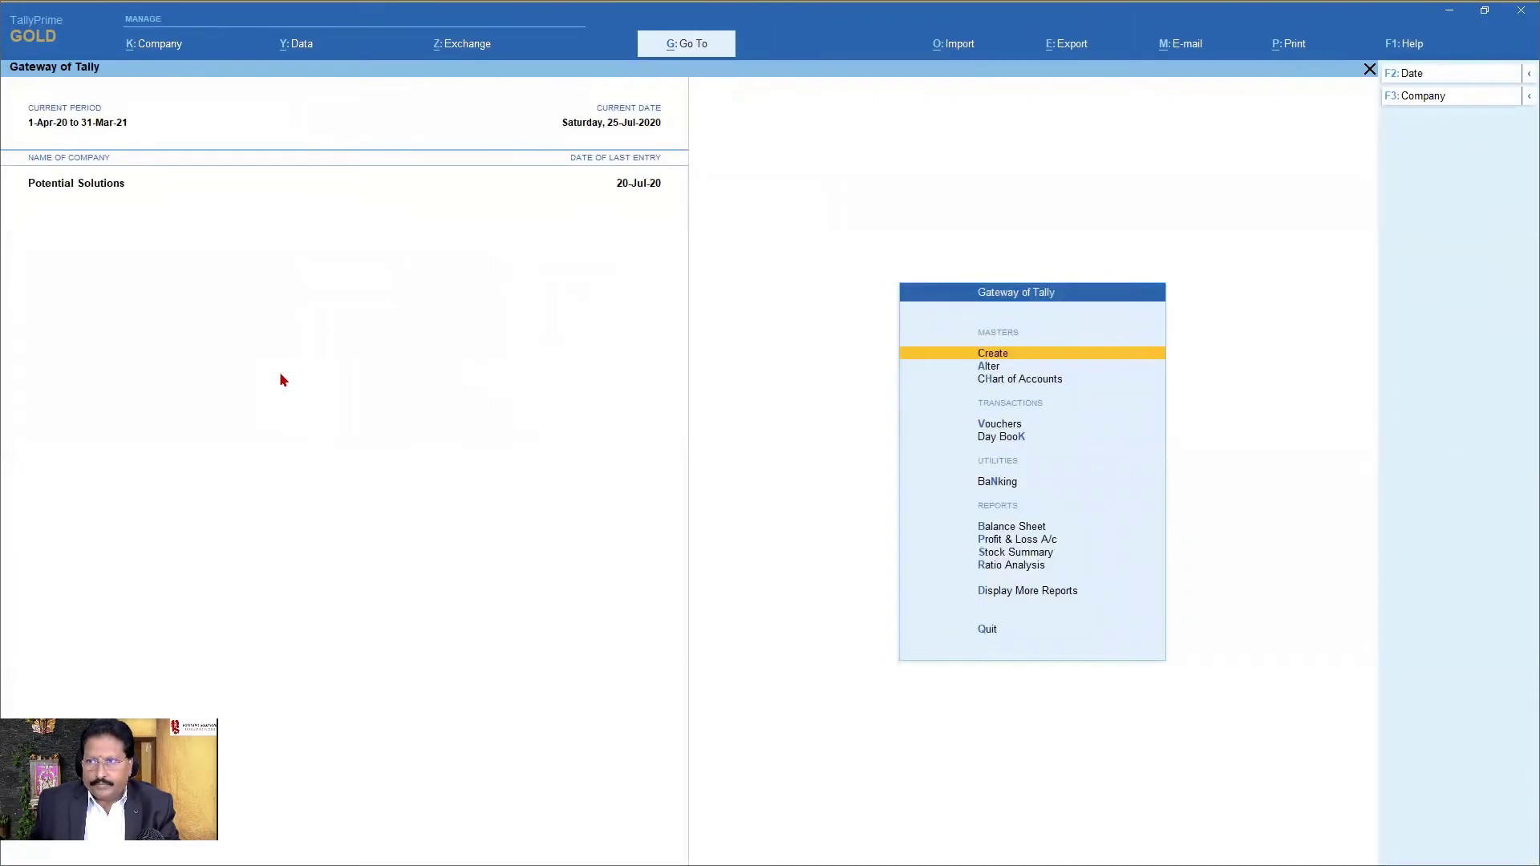
# Start a sales voucher dated 25-Jul-20 for the party Aanchal International(Delhi), using the Sales ledger and no reference number.
pyautogui.press('v')
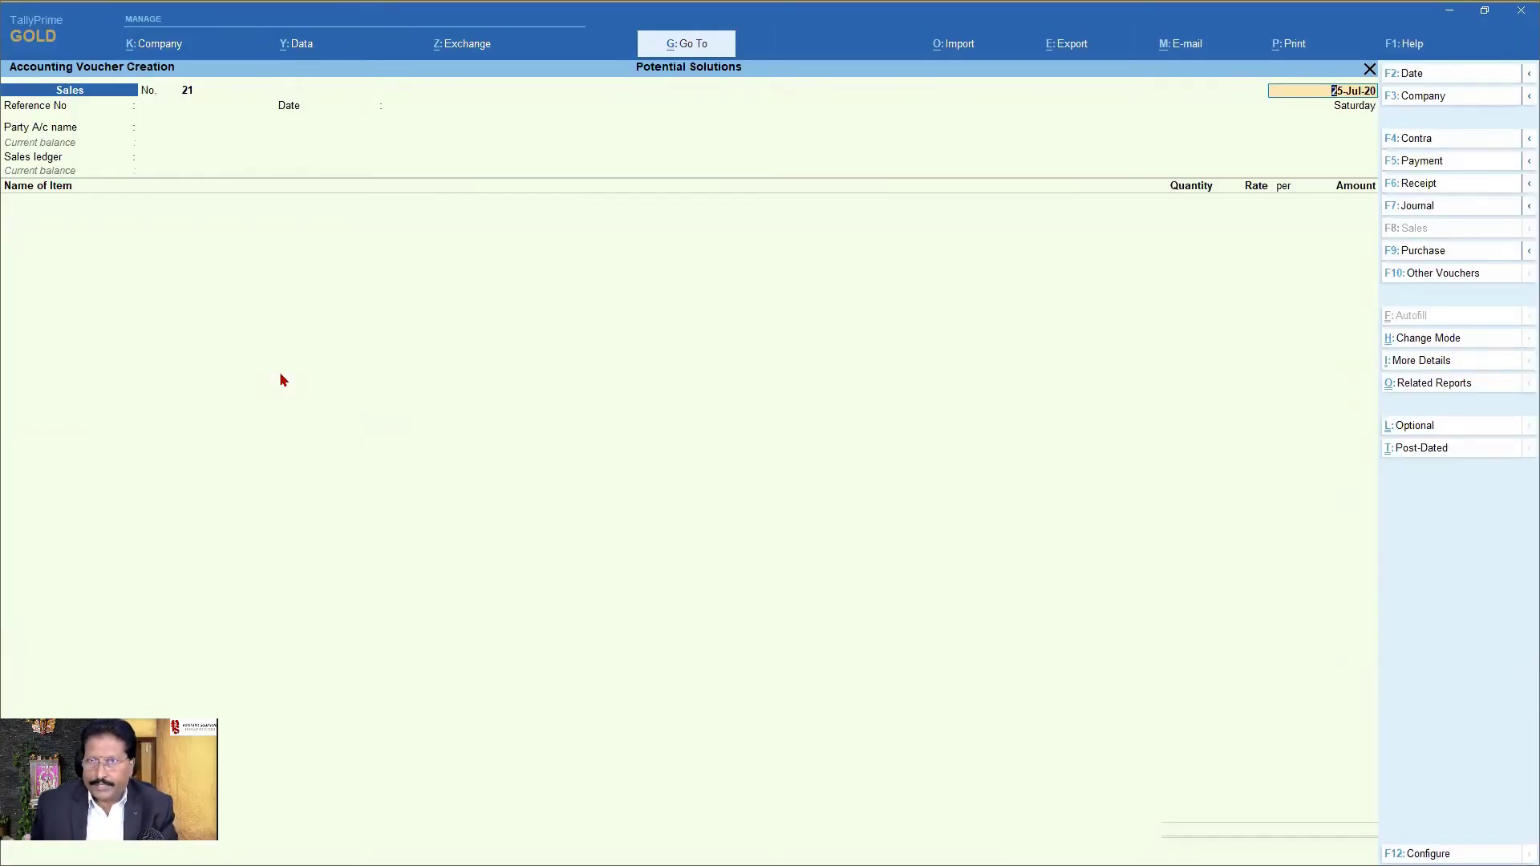
pyautogui.press('Return')
pyautogui.press('Return')
pyautogui.press('Return')
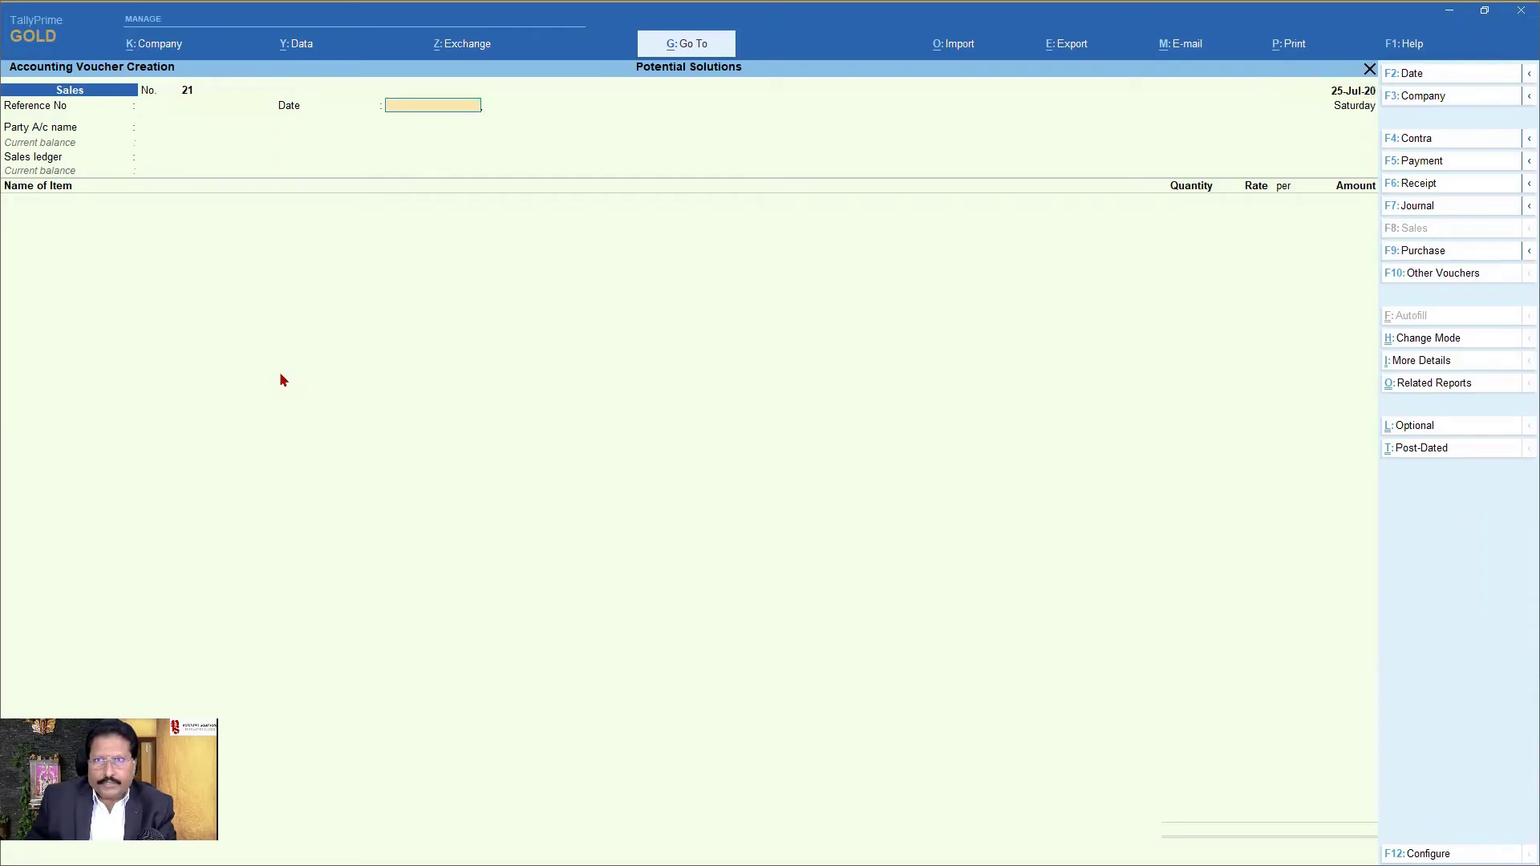
pyautogui.press('Down')
pyautogui.press('Return')
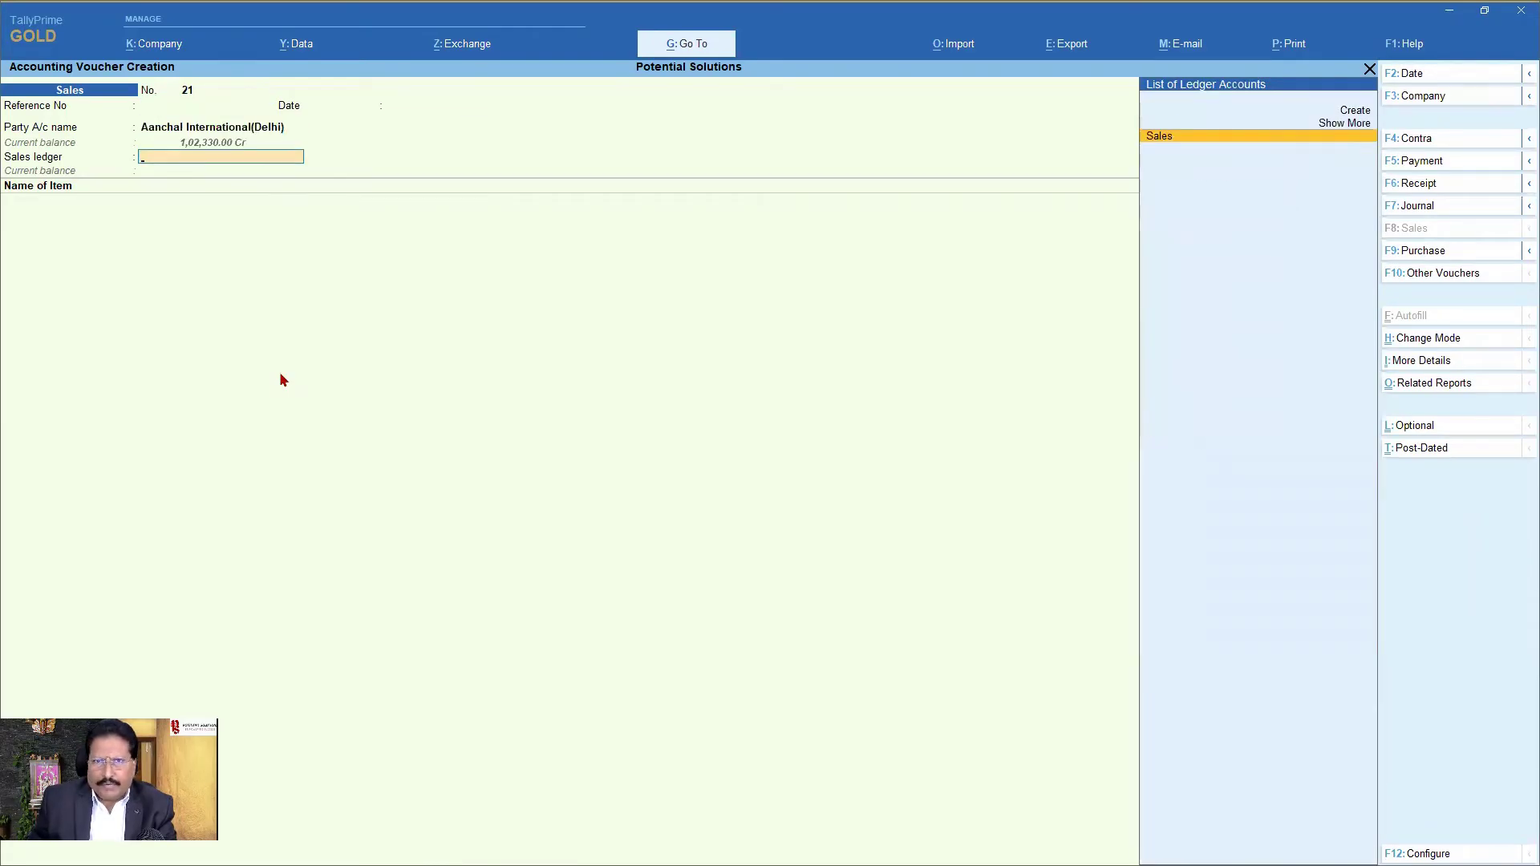
pyautogui.press('Return')
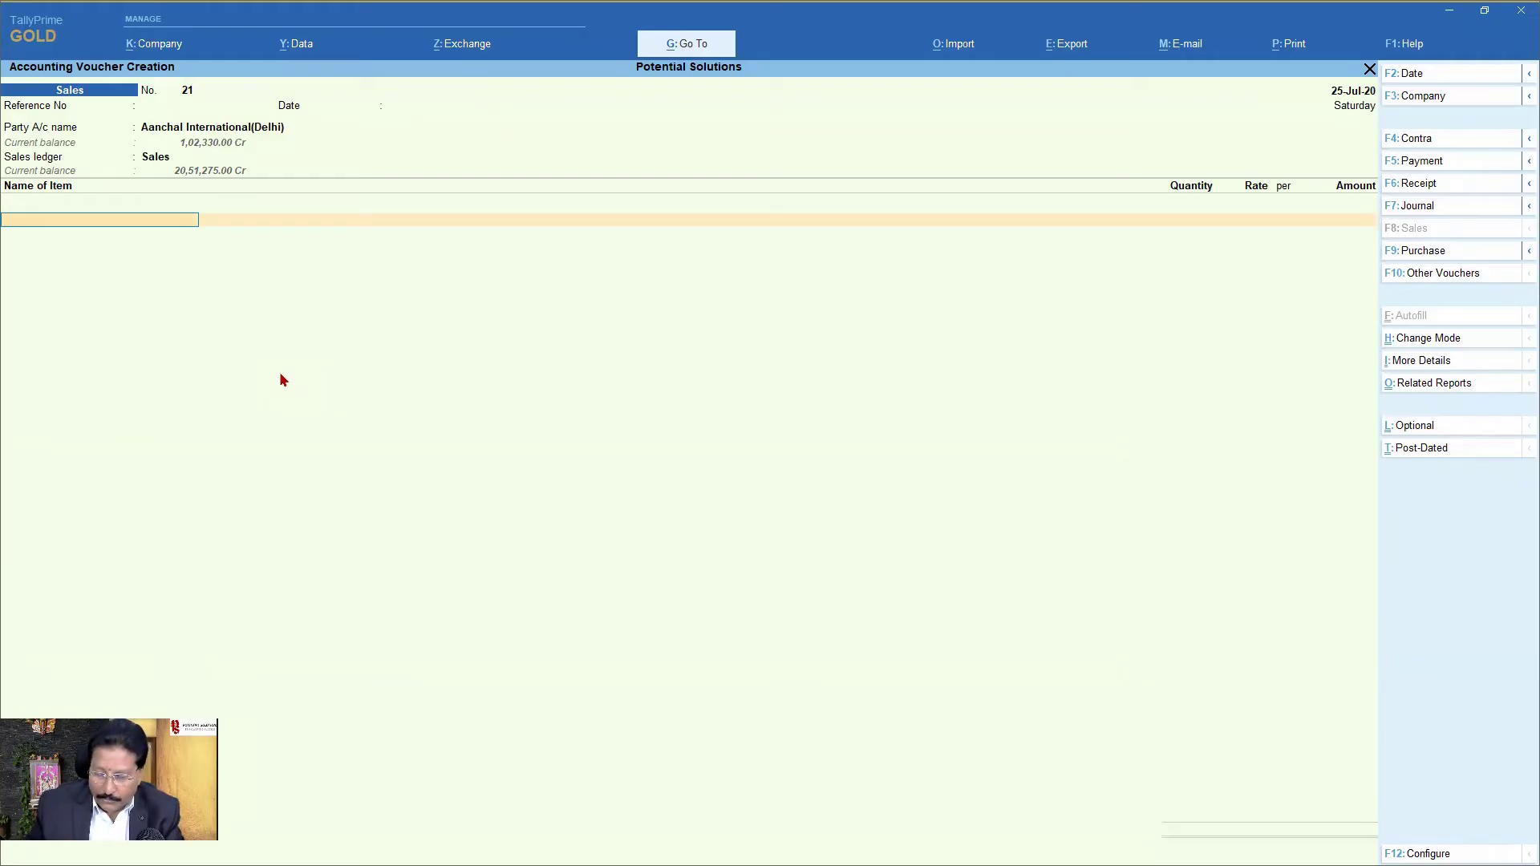
# Set Provide Cash/Trade Discount to Yes in the voucher configuration and save it.
pyautogui.press('F12')
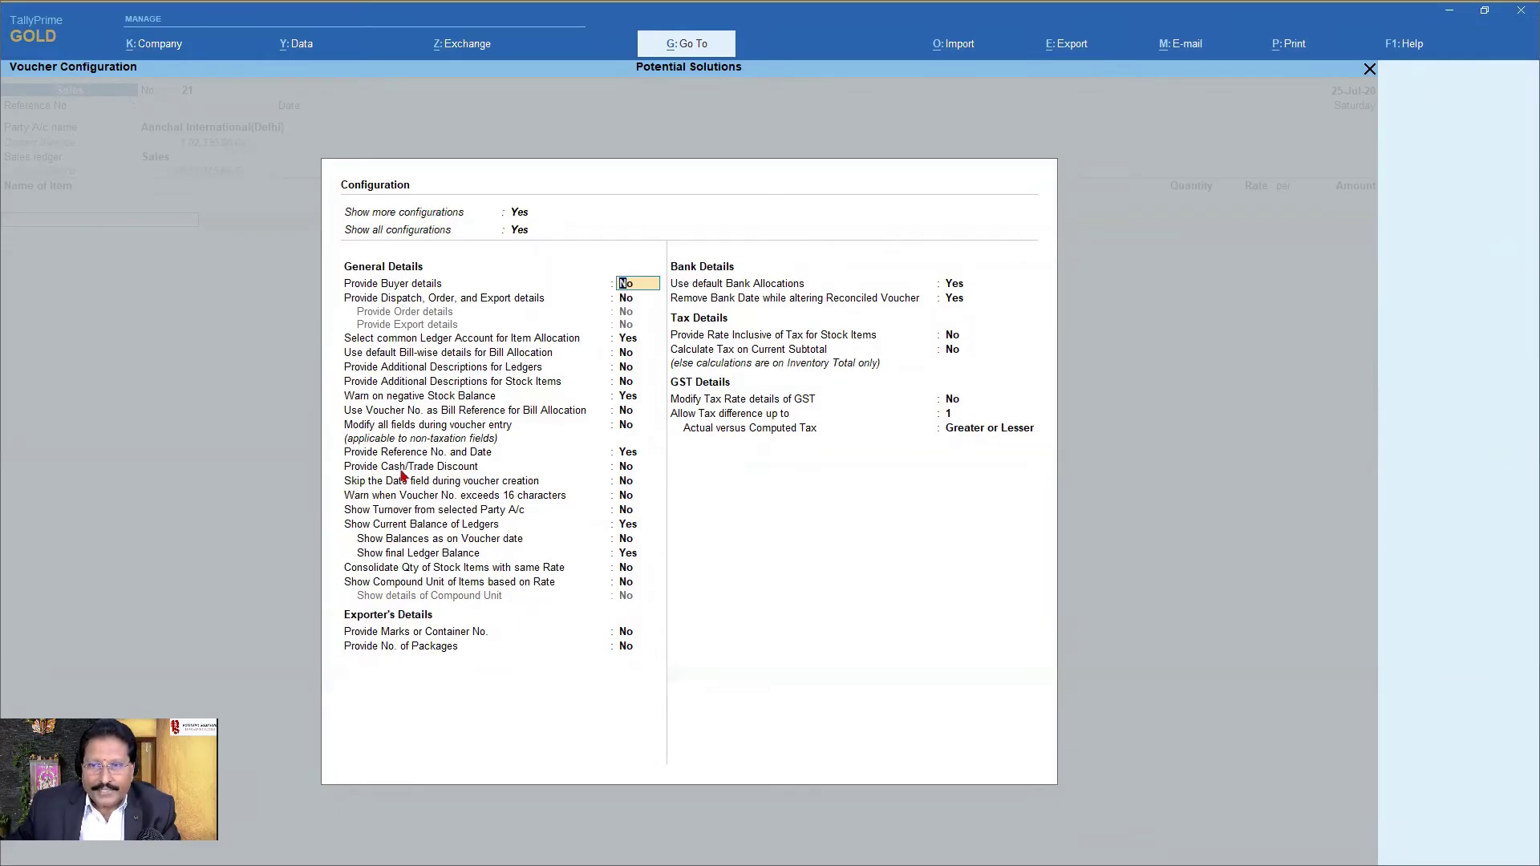
pyautogui.click(628, 469)
pyautogui.write('y')
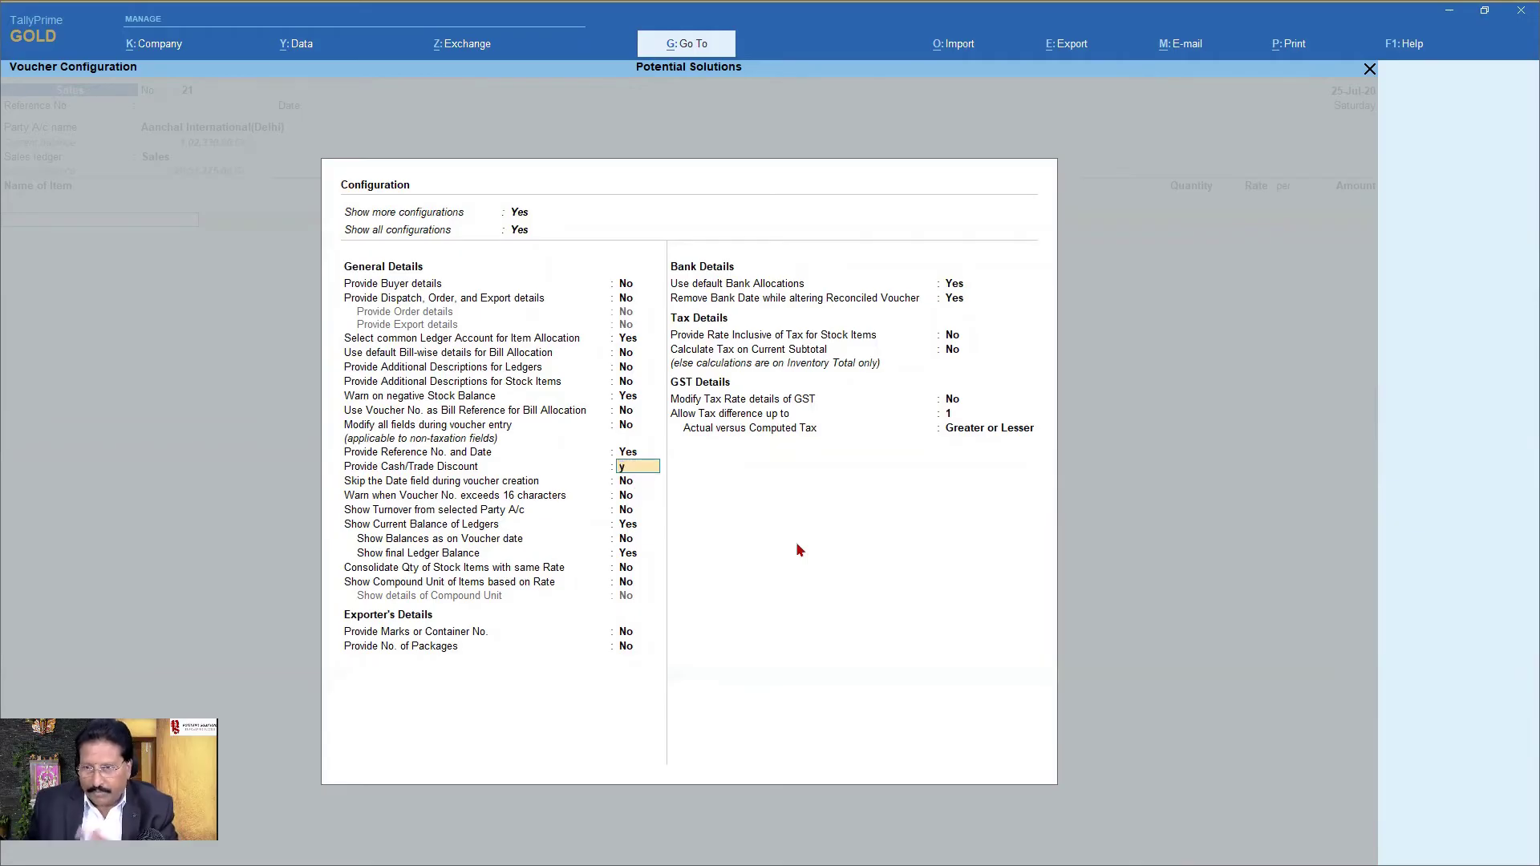
pyautogui.press('Return')
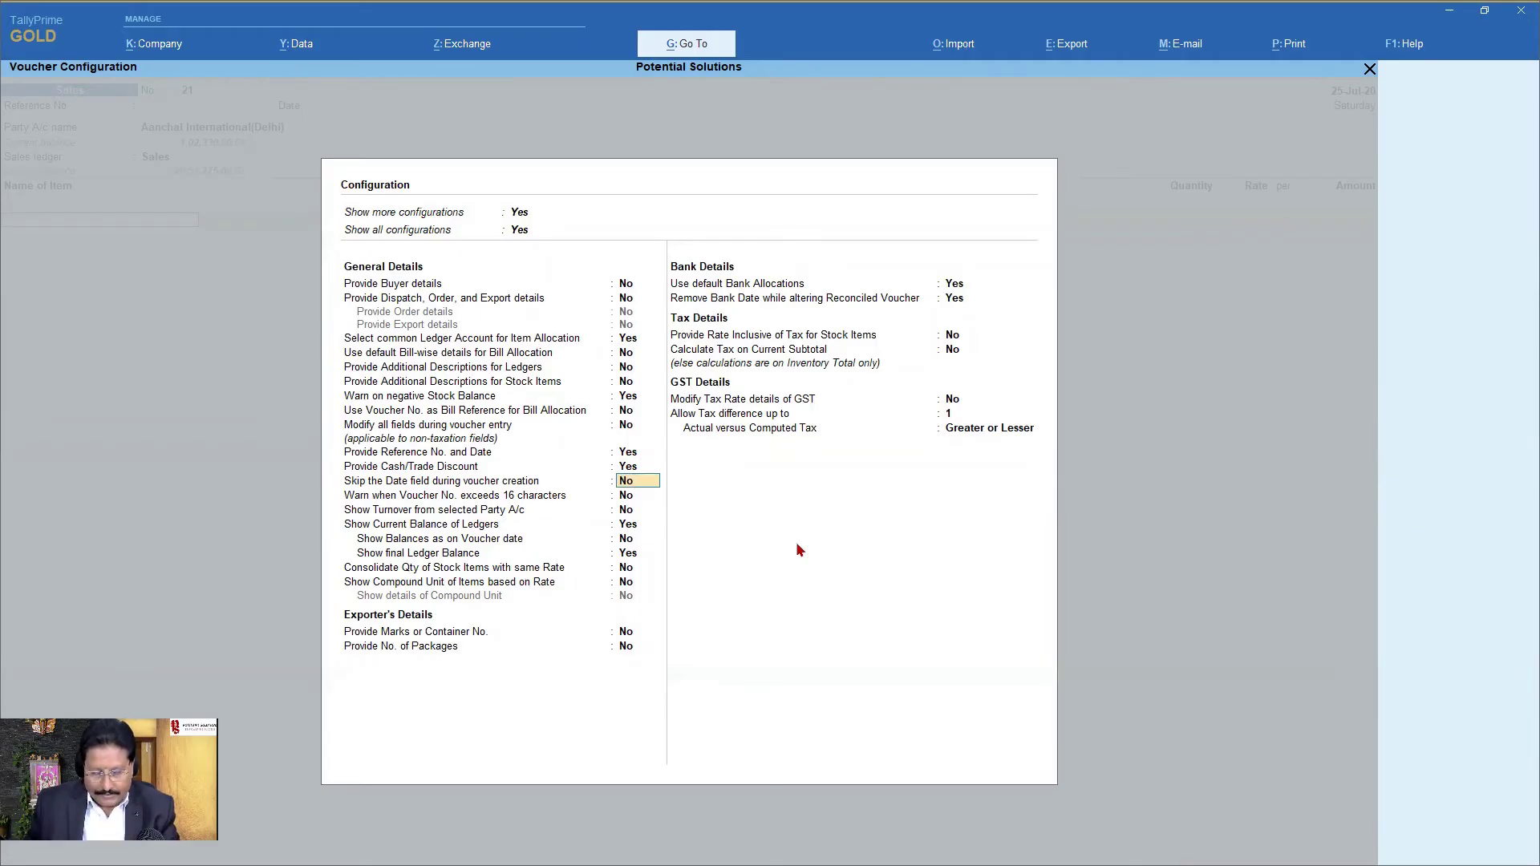
pyautogui.hotkey('ctrl', 'a')
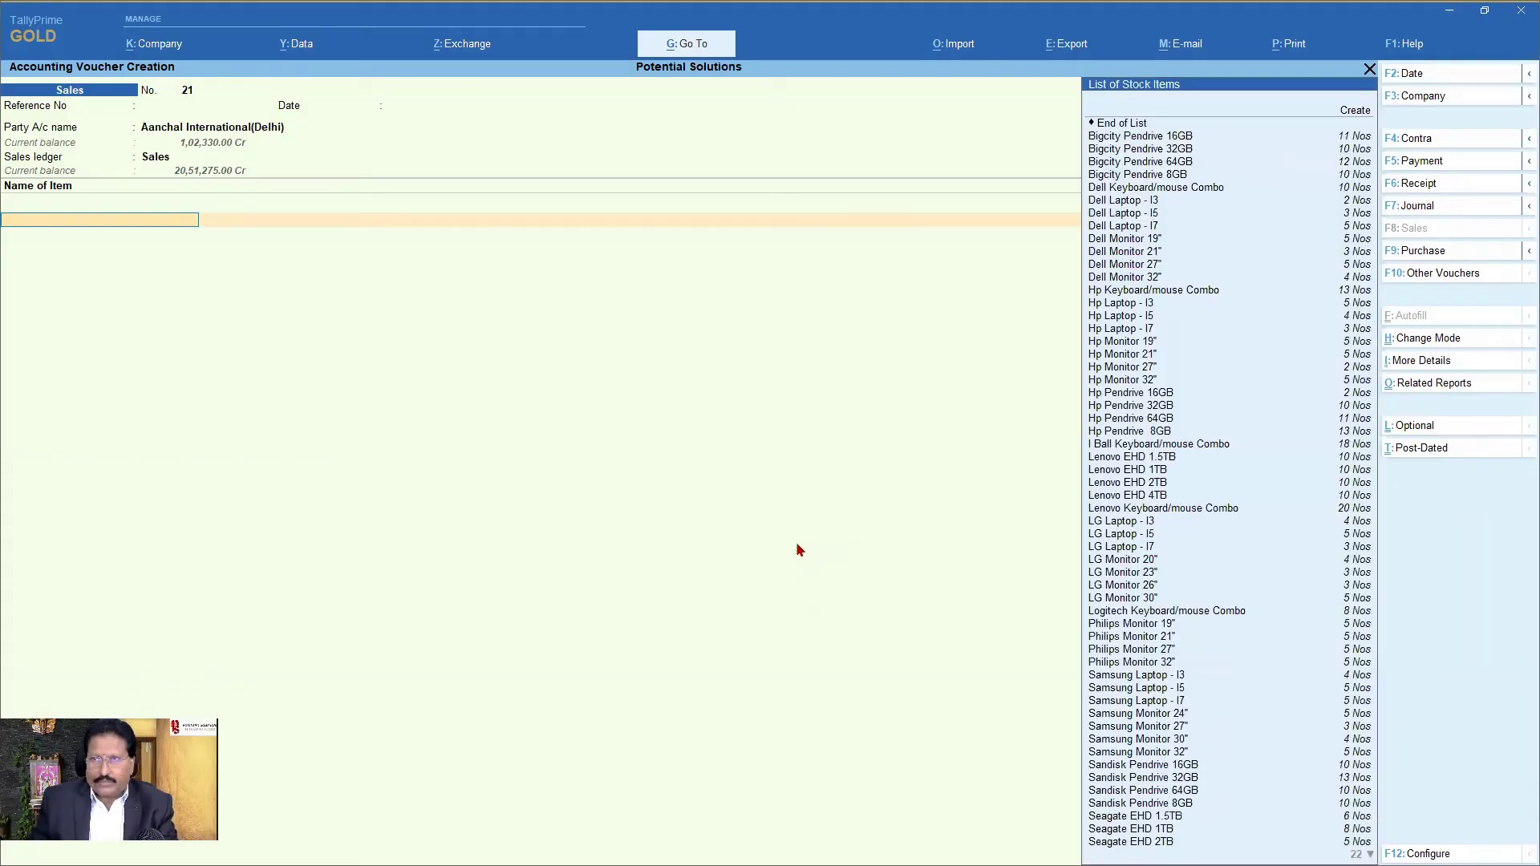
# Add 5 Nos of Bigcity Pendrive 16GB at the rate of 345.00, with the tracking number set to Not Applicable.
pyautogui.press('Down')
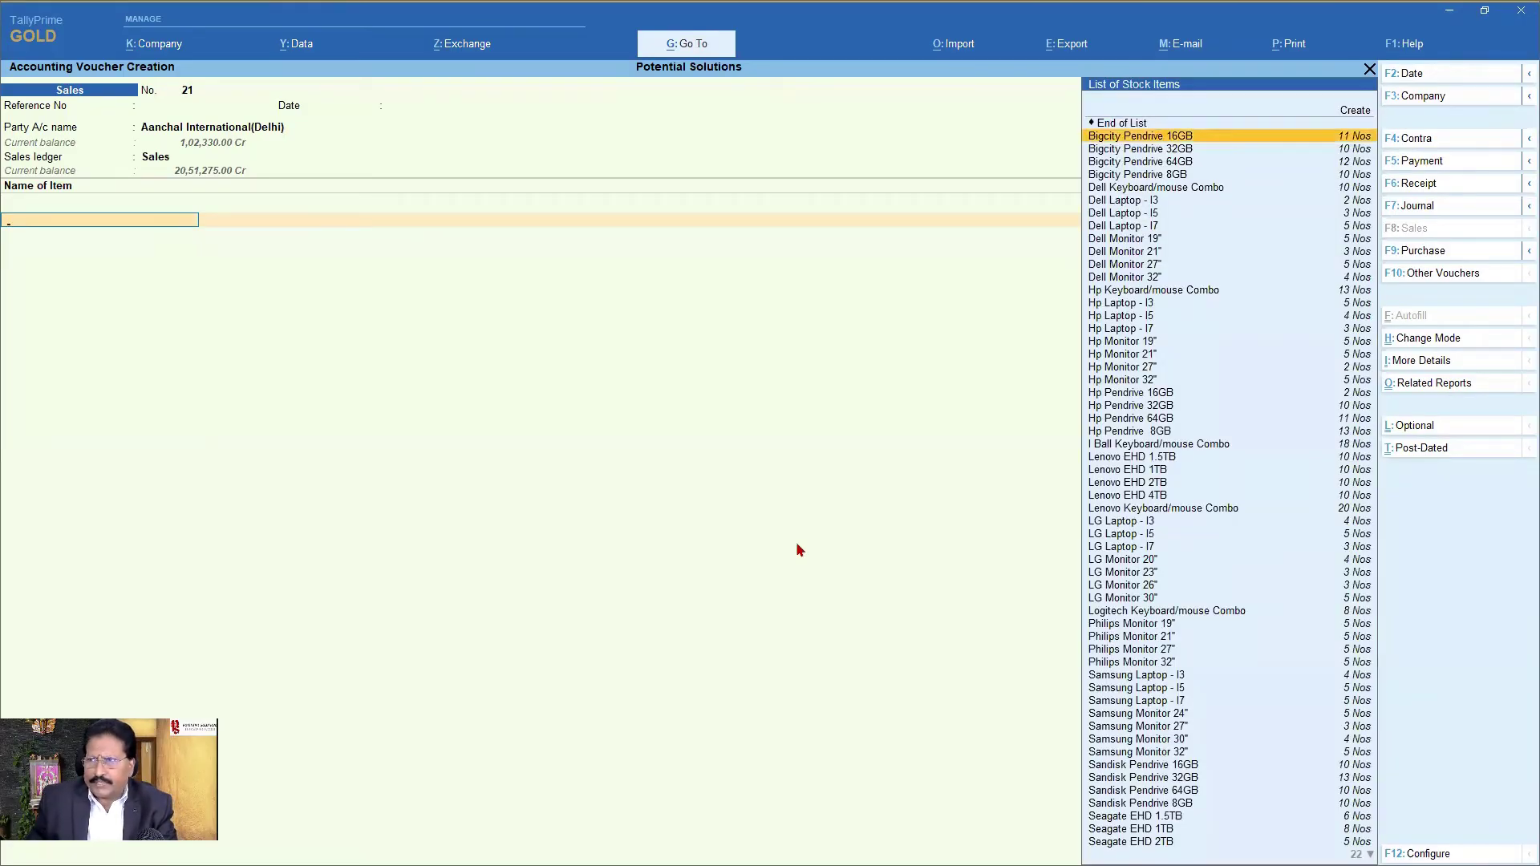
pyautogui.press('Return')
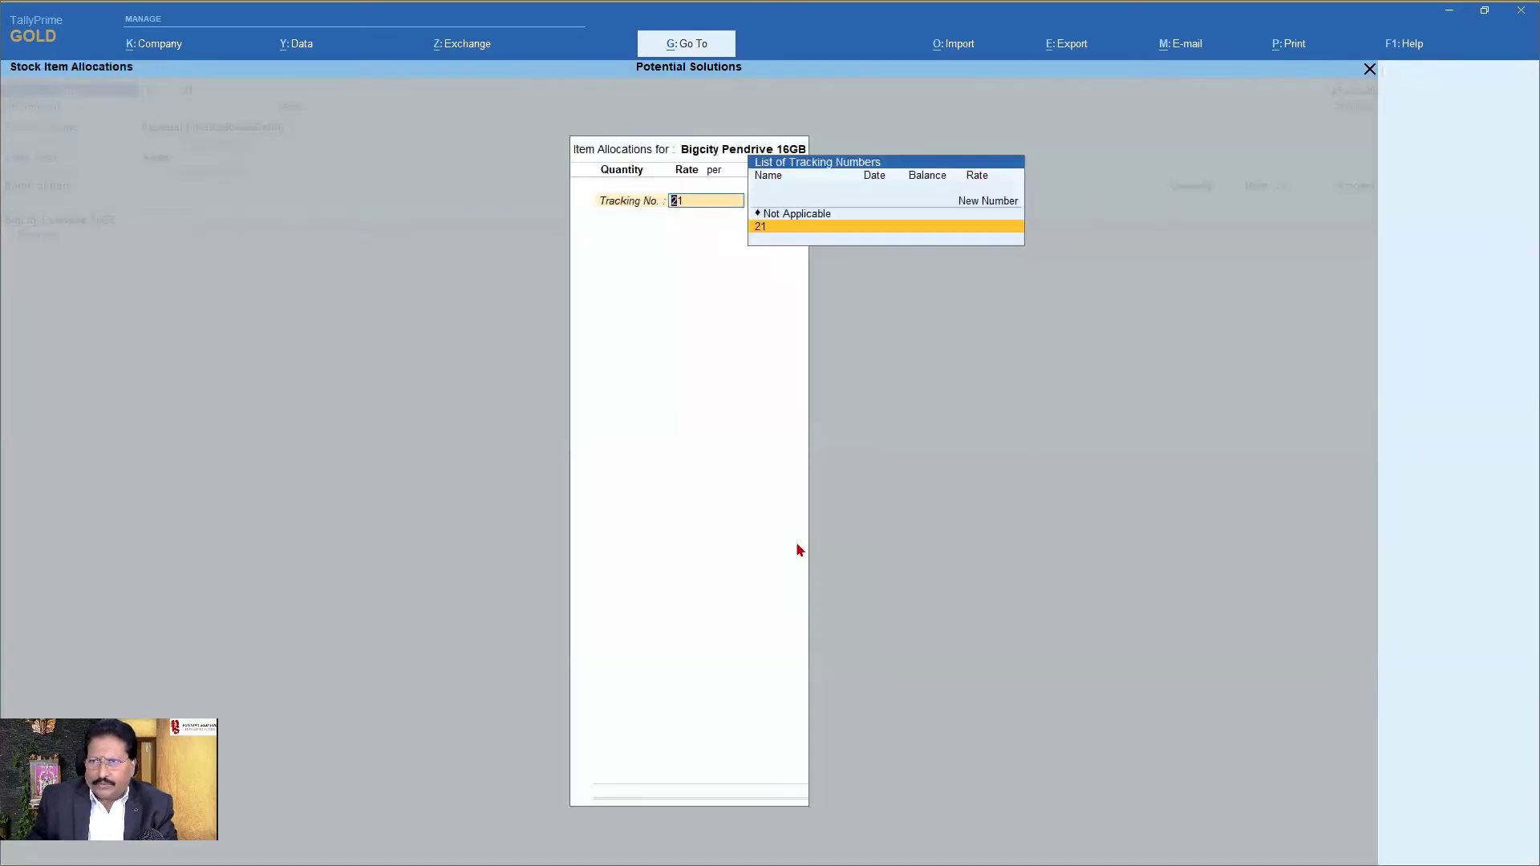
pyautogui.press('Up')
pyautogui.press('Return')
pyautogui.write('5')
pyautogui.press('Return')
pyautogui.press('Return')
pyautogui.press('Return')
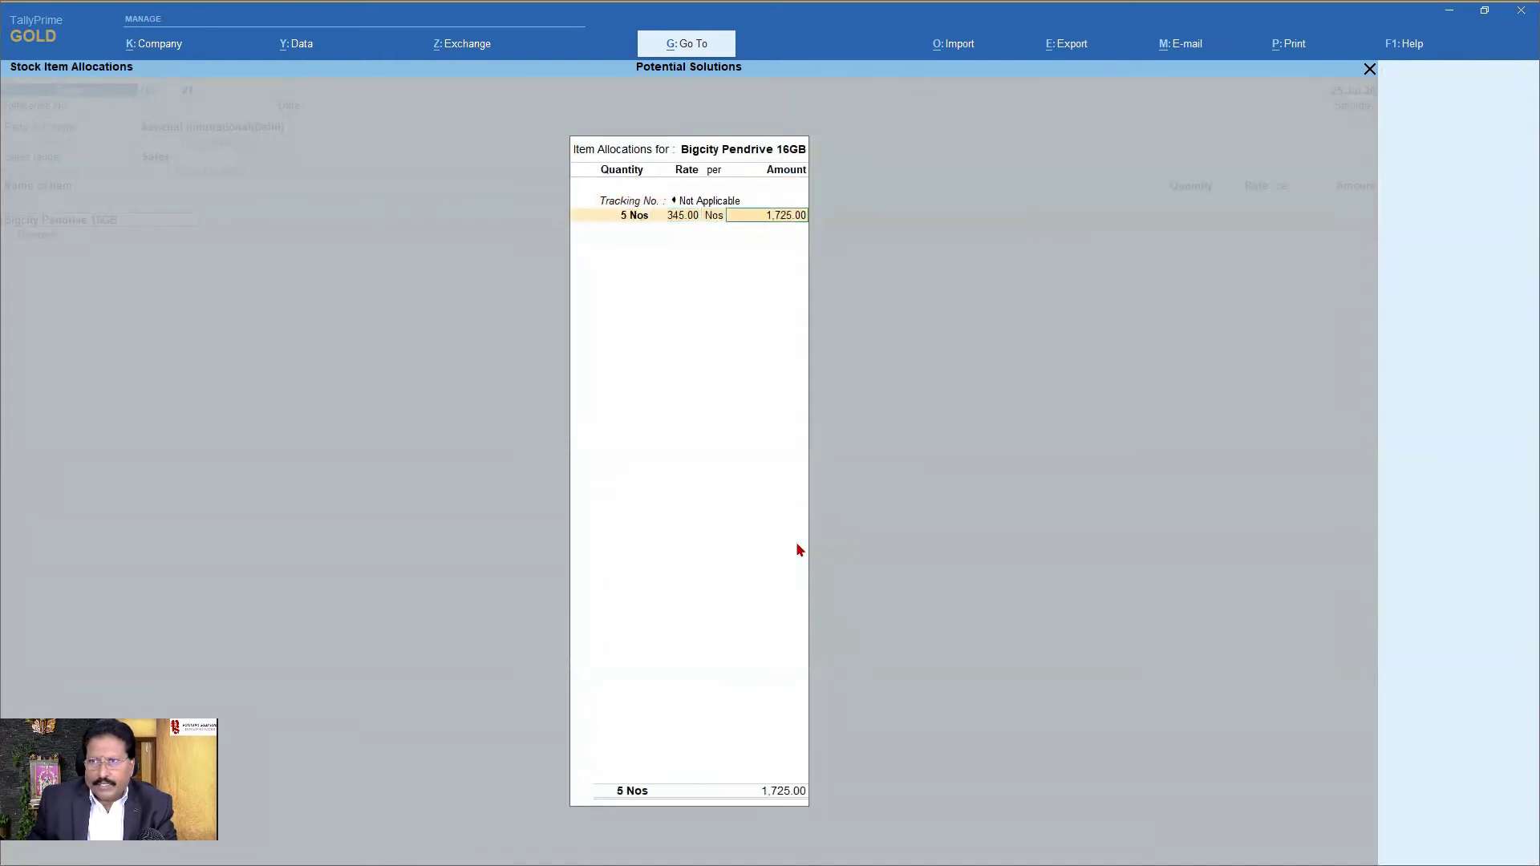
pyautogui.press('Return')
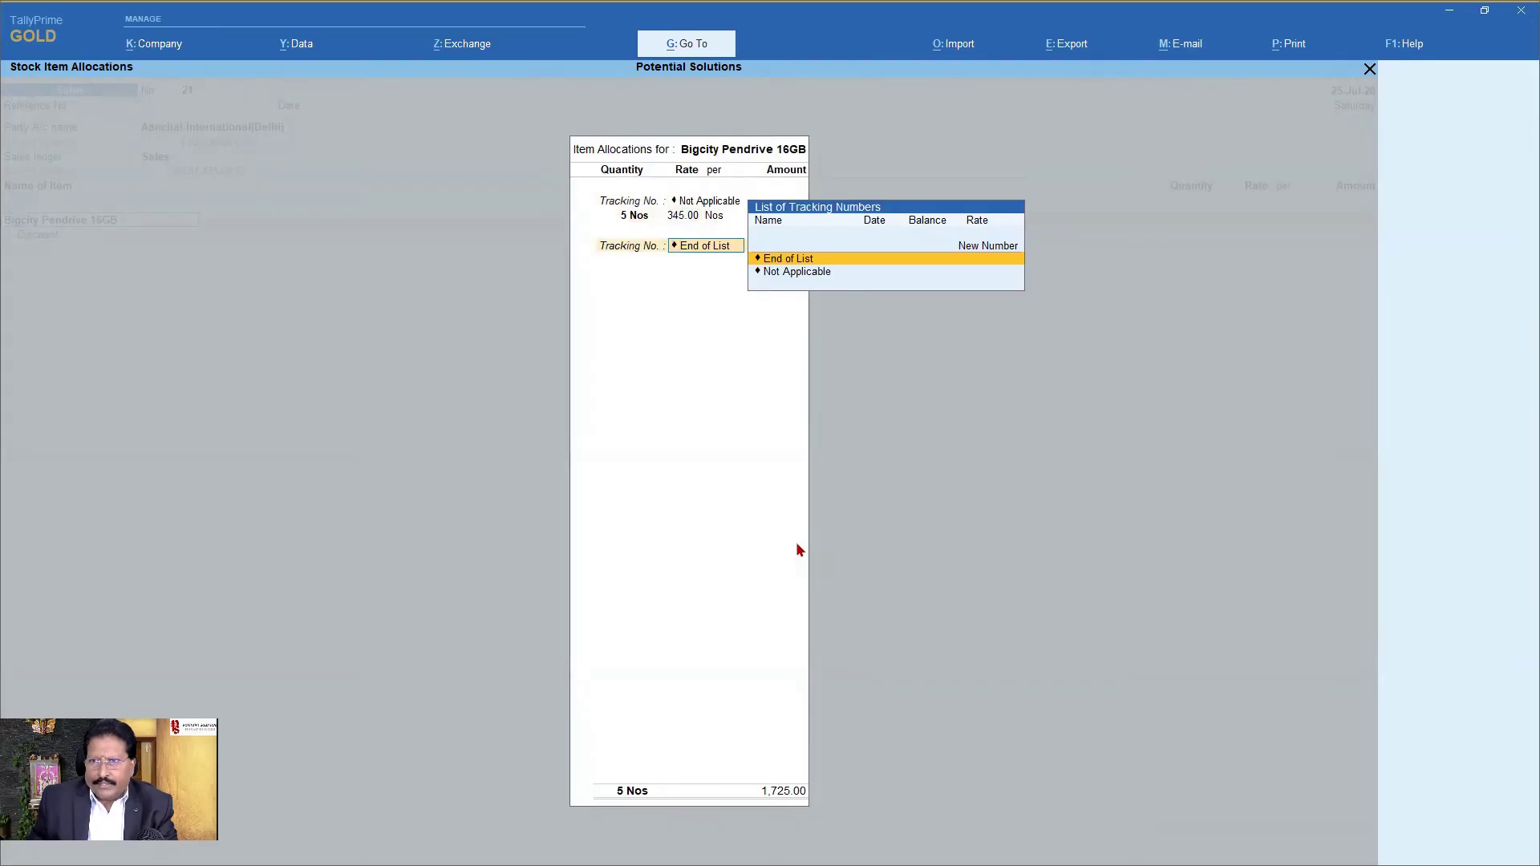
pyautogui.press('Return')
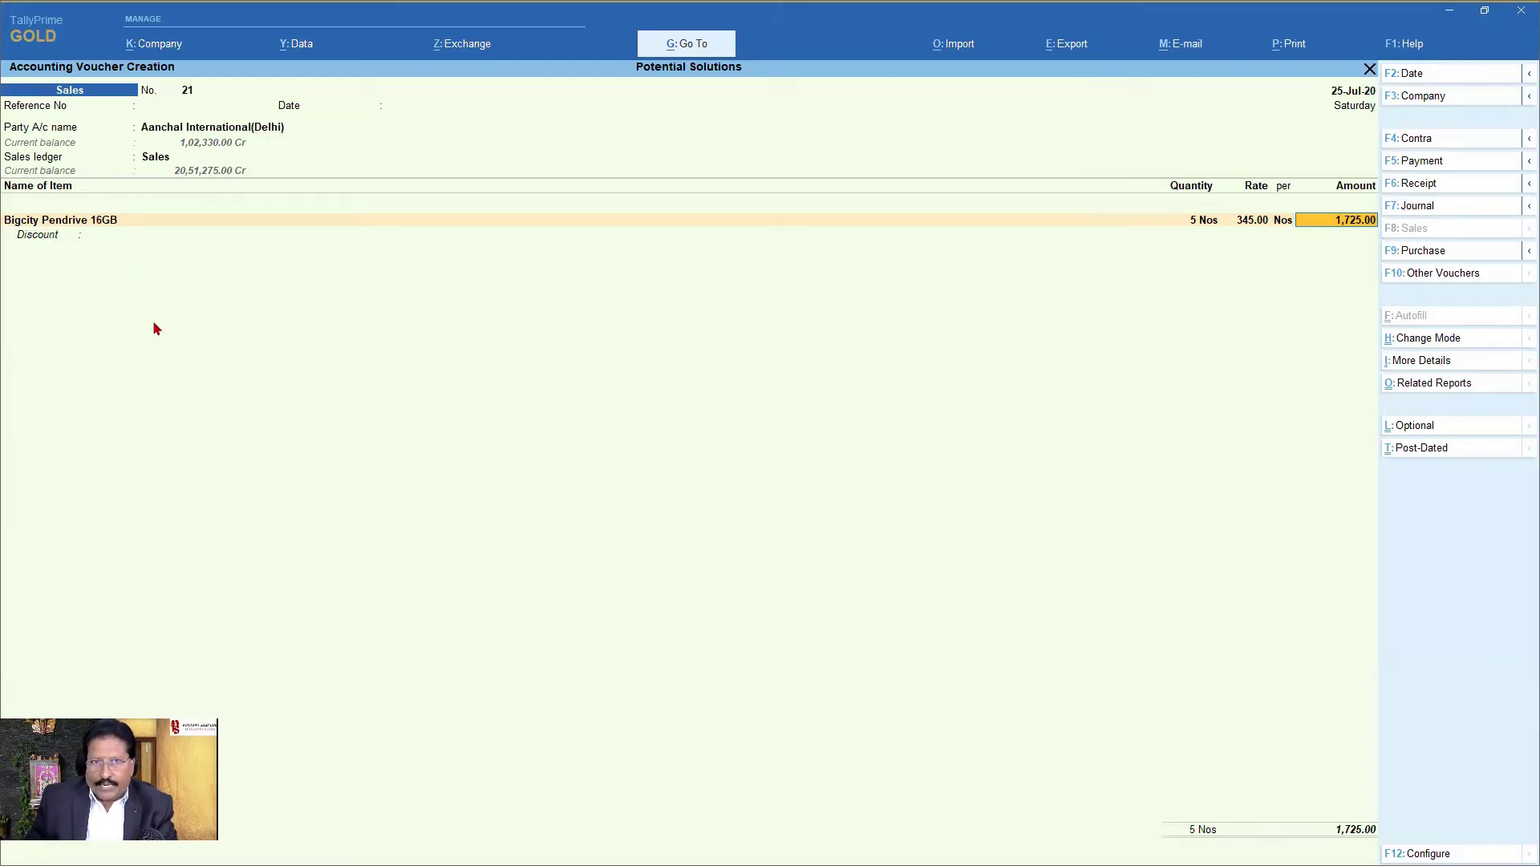
# Apply a 5 % discount to the Bigcity Pendrive 16GB line and accept the calculated discount amount.
pyautogui.press('Return')
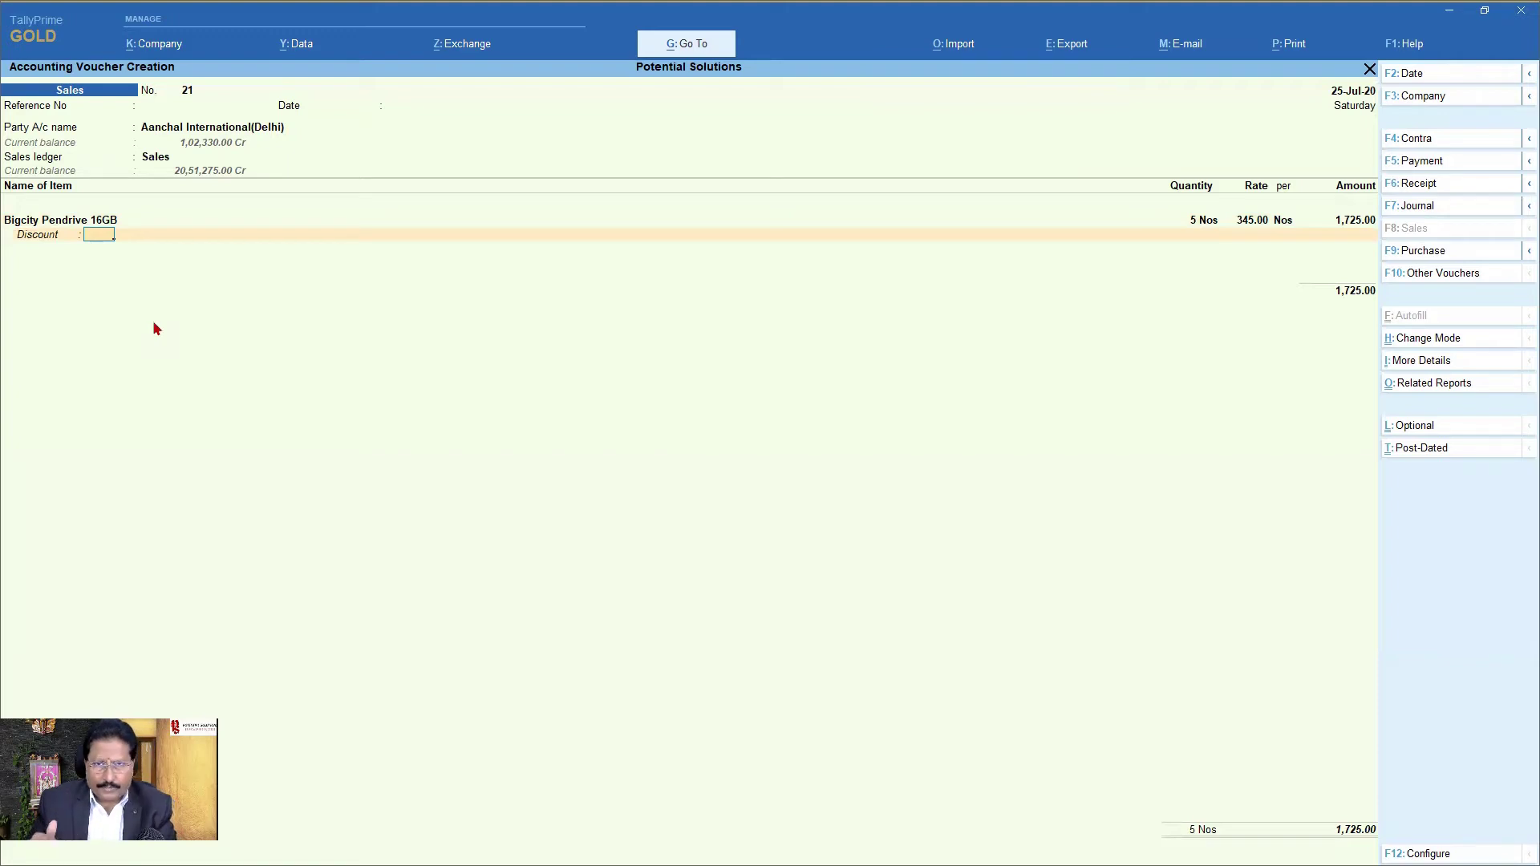
pyautogui.write('5')
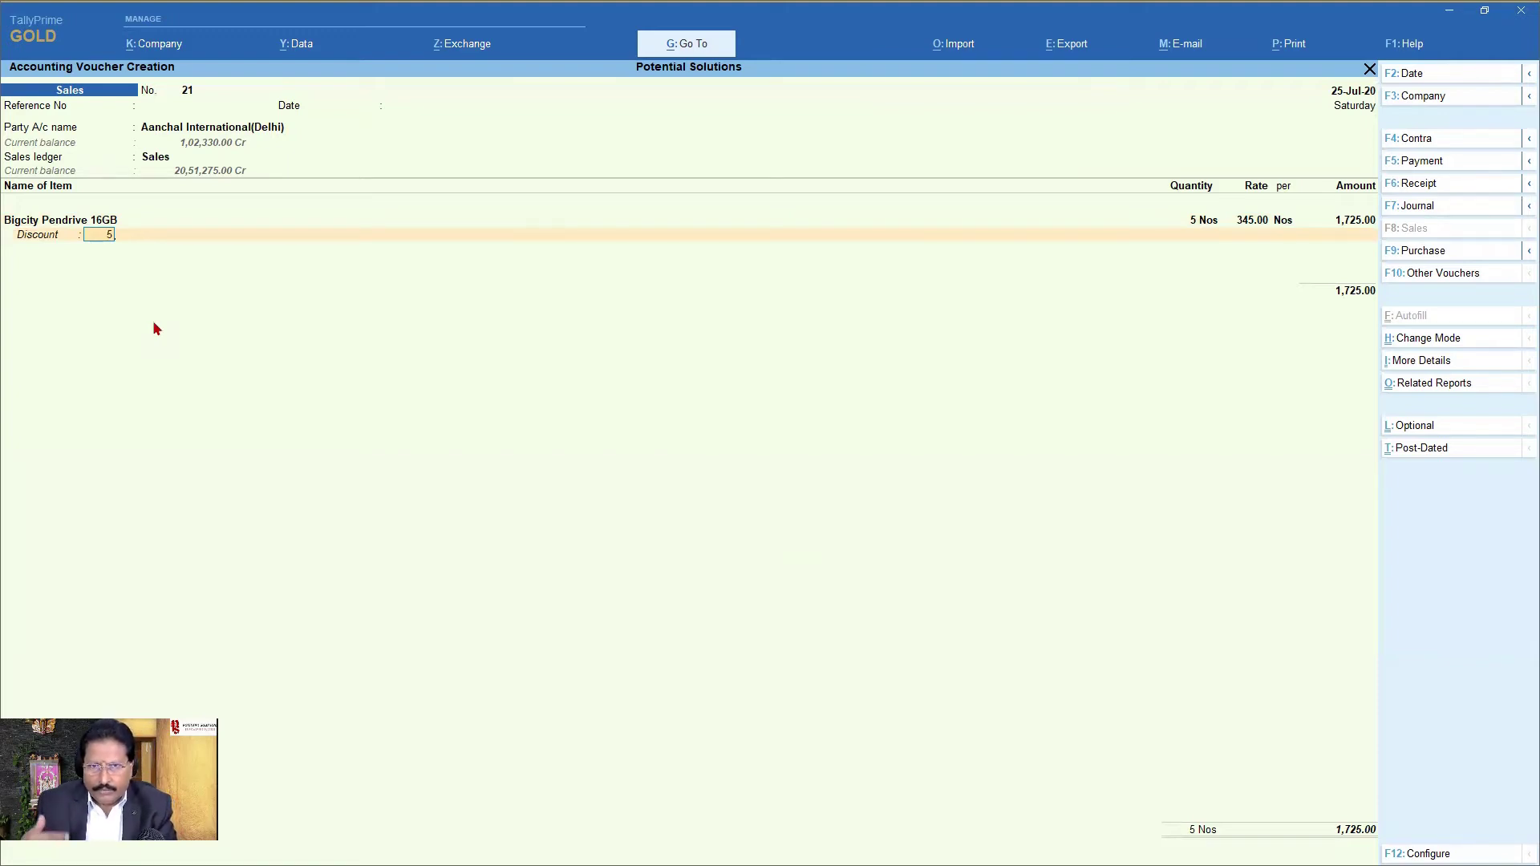
pyautogui.press('Return')
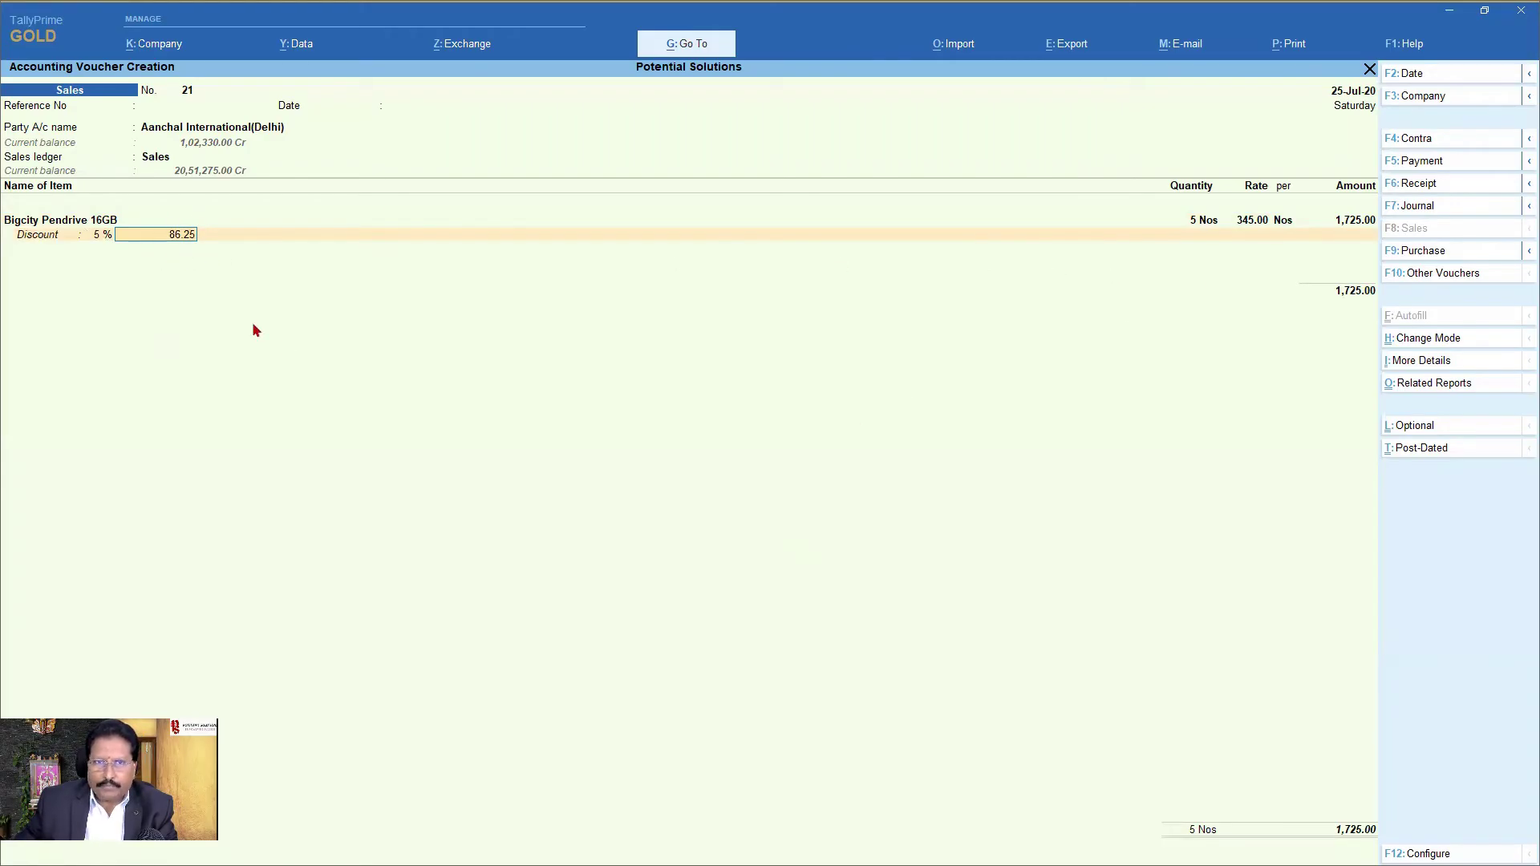
pyautogui.press('Return')
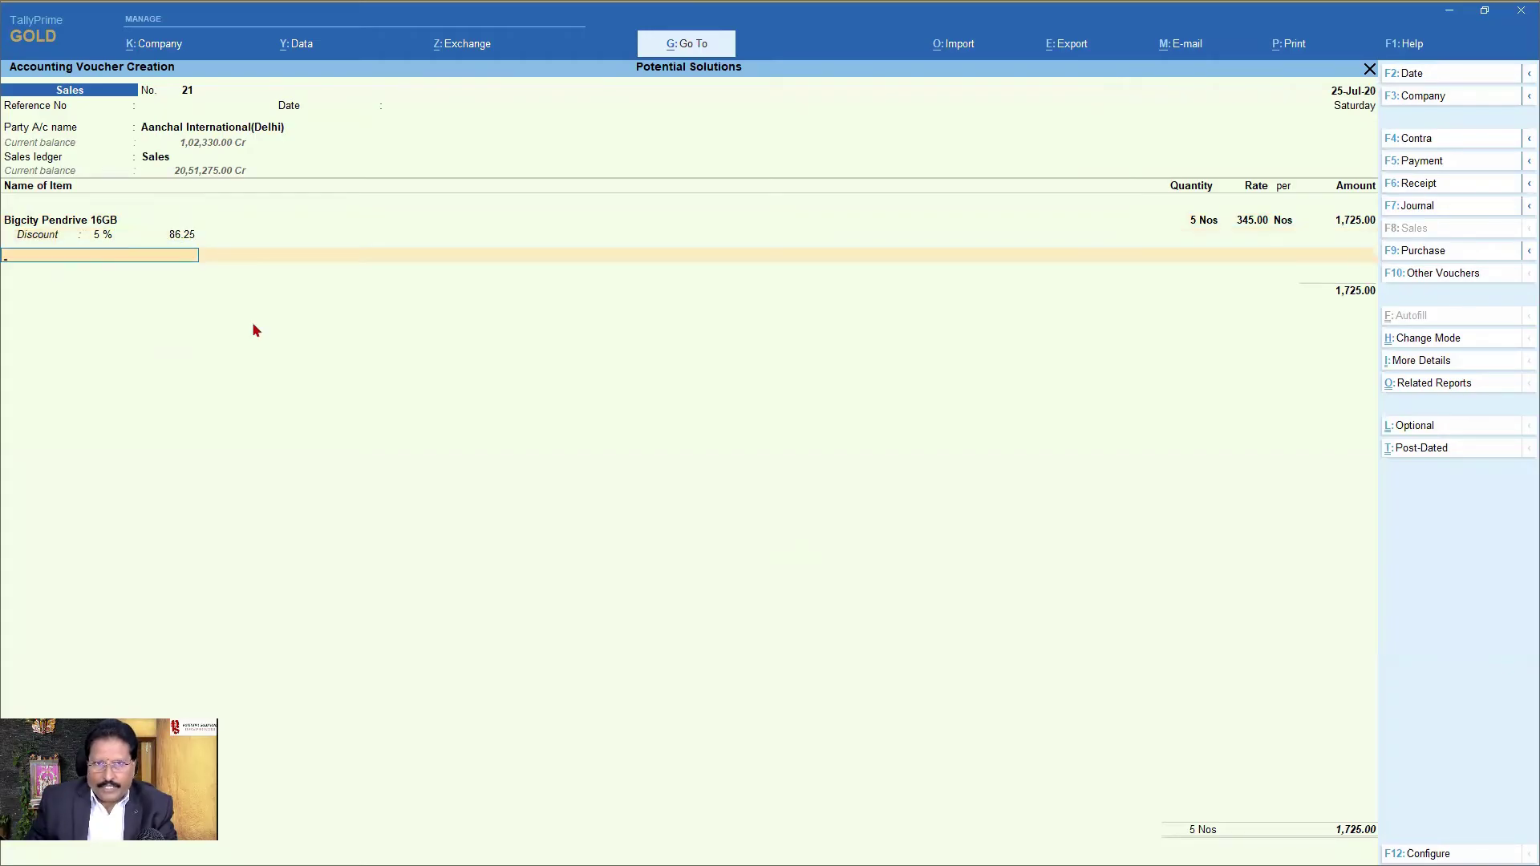
# Add 5 Nos of Bigcity Pendrive 32GB at the rate of 450.00, with the tracking number set to Not Applicable.
pyautogui.press('Down')
pyautogui.press('Down')
pyautogui.press('Down')
pyautogui.press('Return')
pyautogui.press('Up')
pyautogui.press('Return')
pyautogui.write('5')
pyautogui.press('Return')
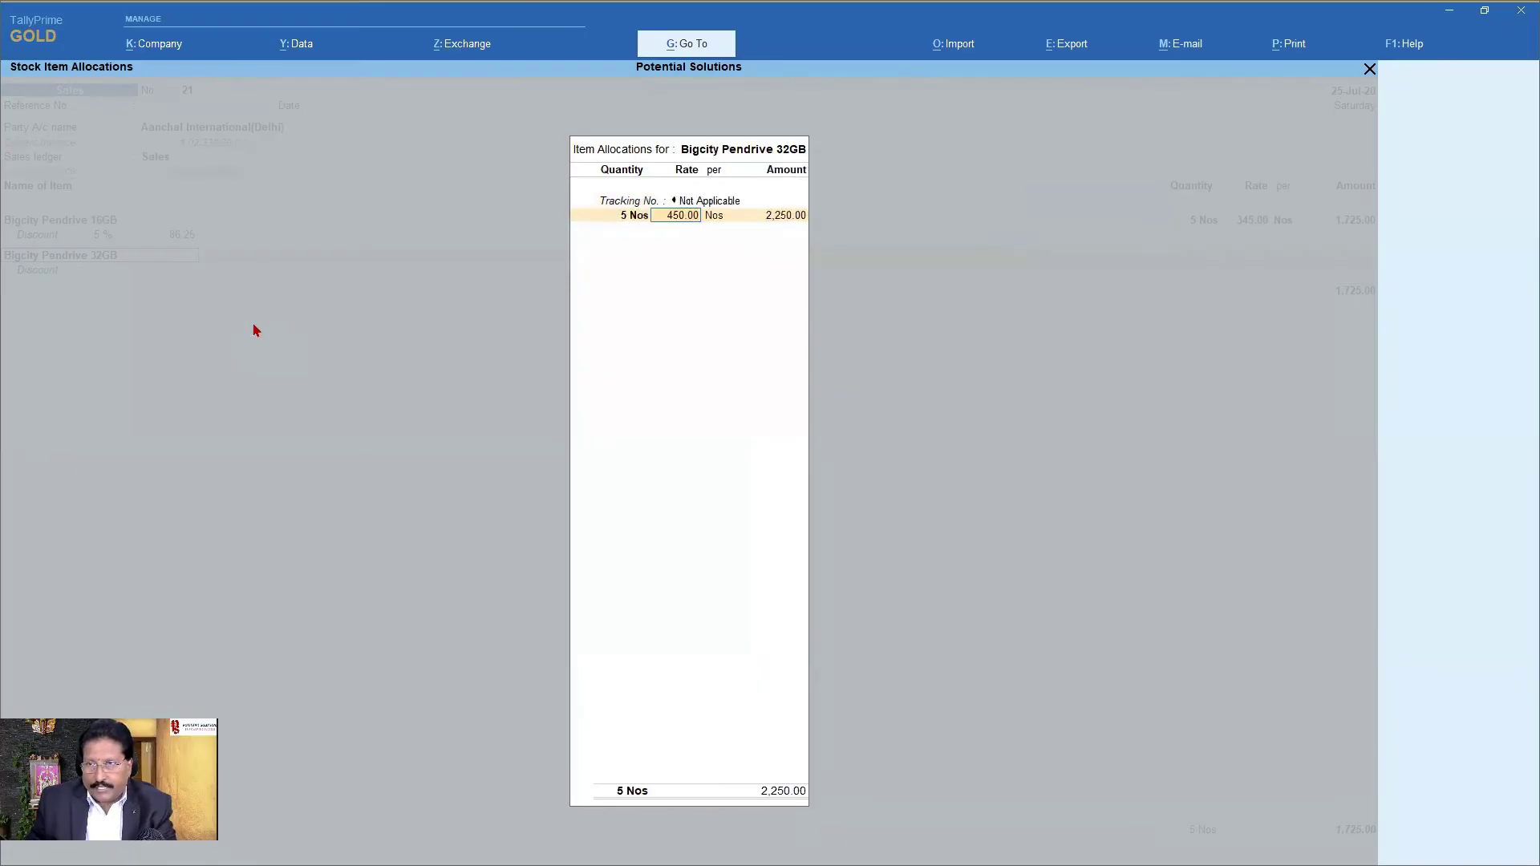
pyautogui.press('Return')
pyautogui.press('Return')
pyautogui.press('Return')
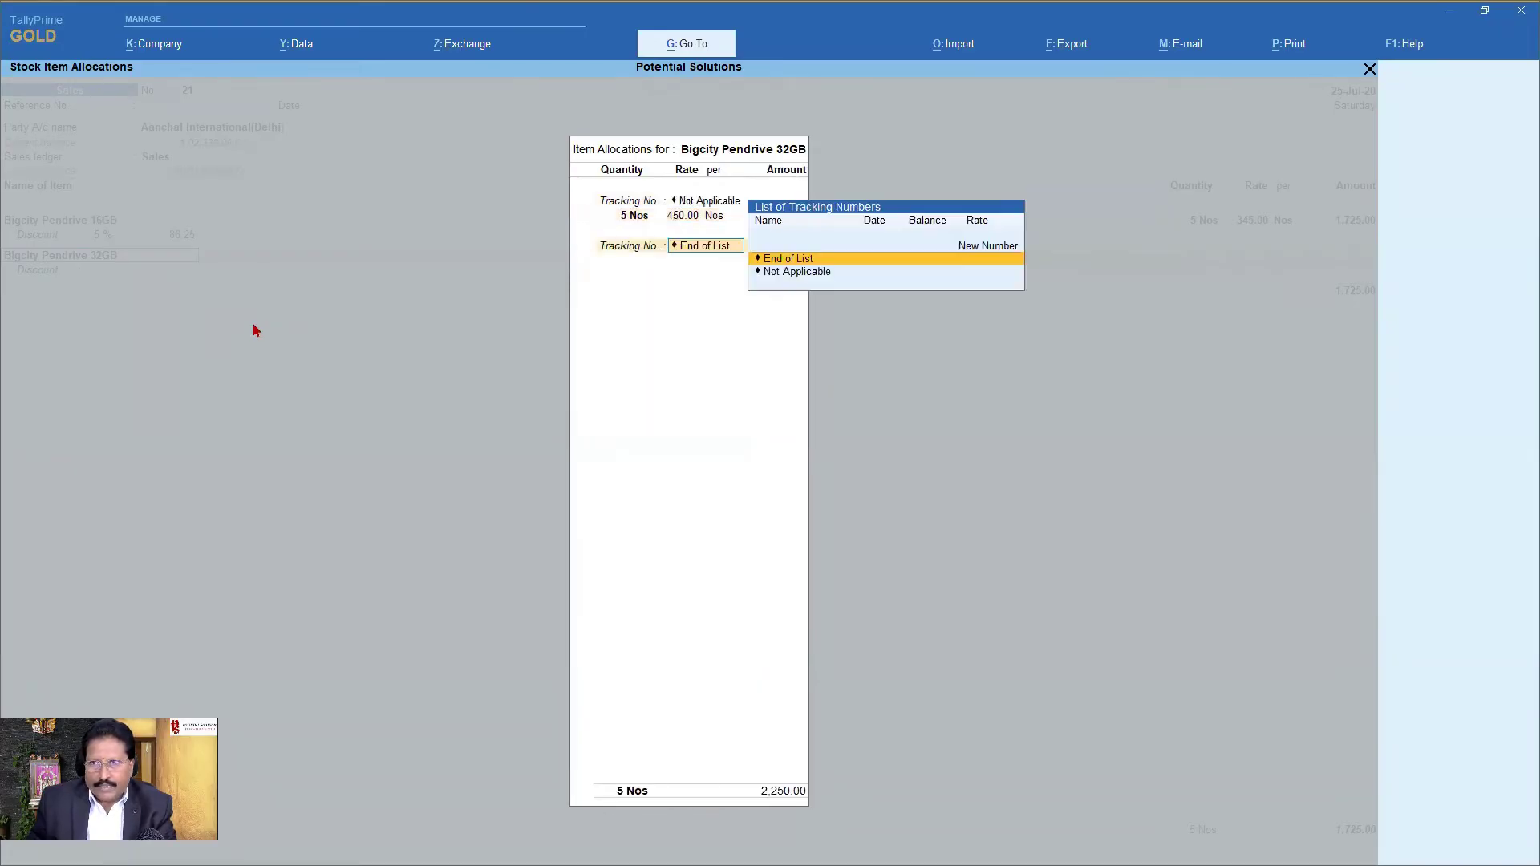
pyautogui.press('Return')
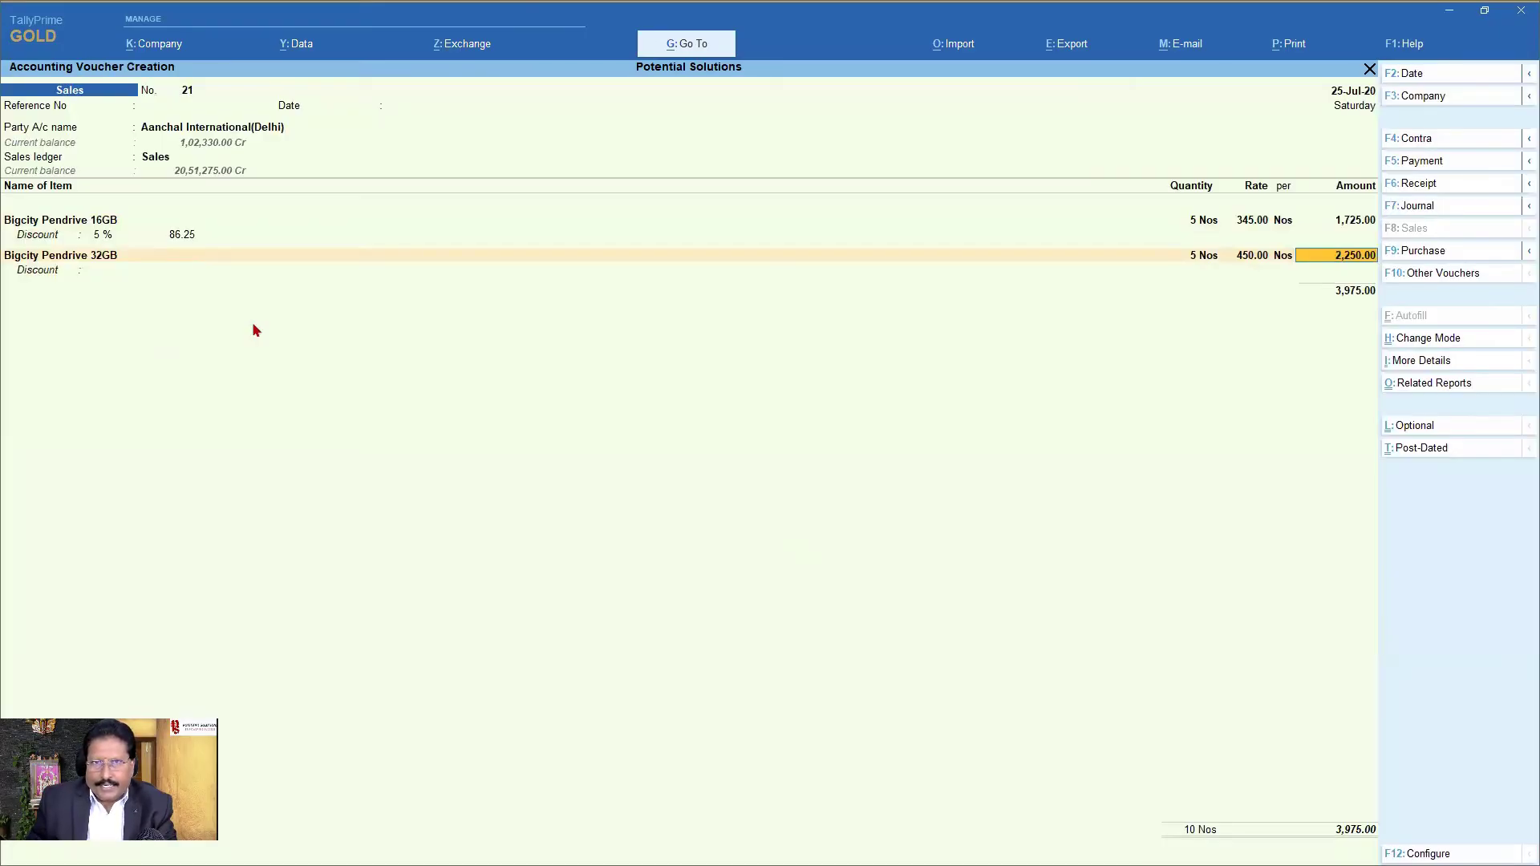
# Give the Bigcity Pendrive 32GB line a flat discount amount of 100, leaving its discount percentage blank.
pyautogui.press('Return')
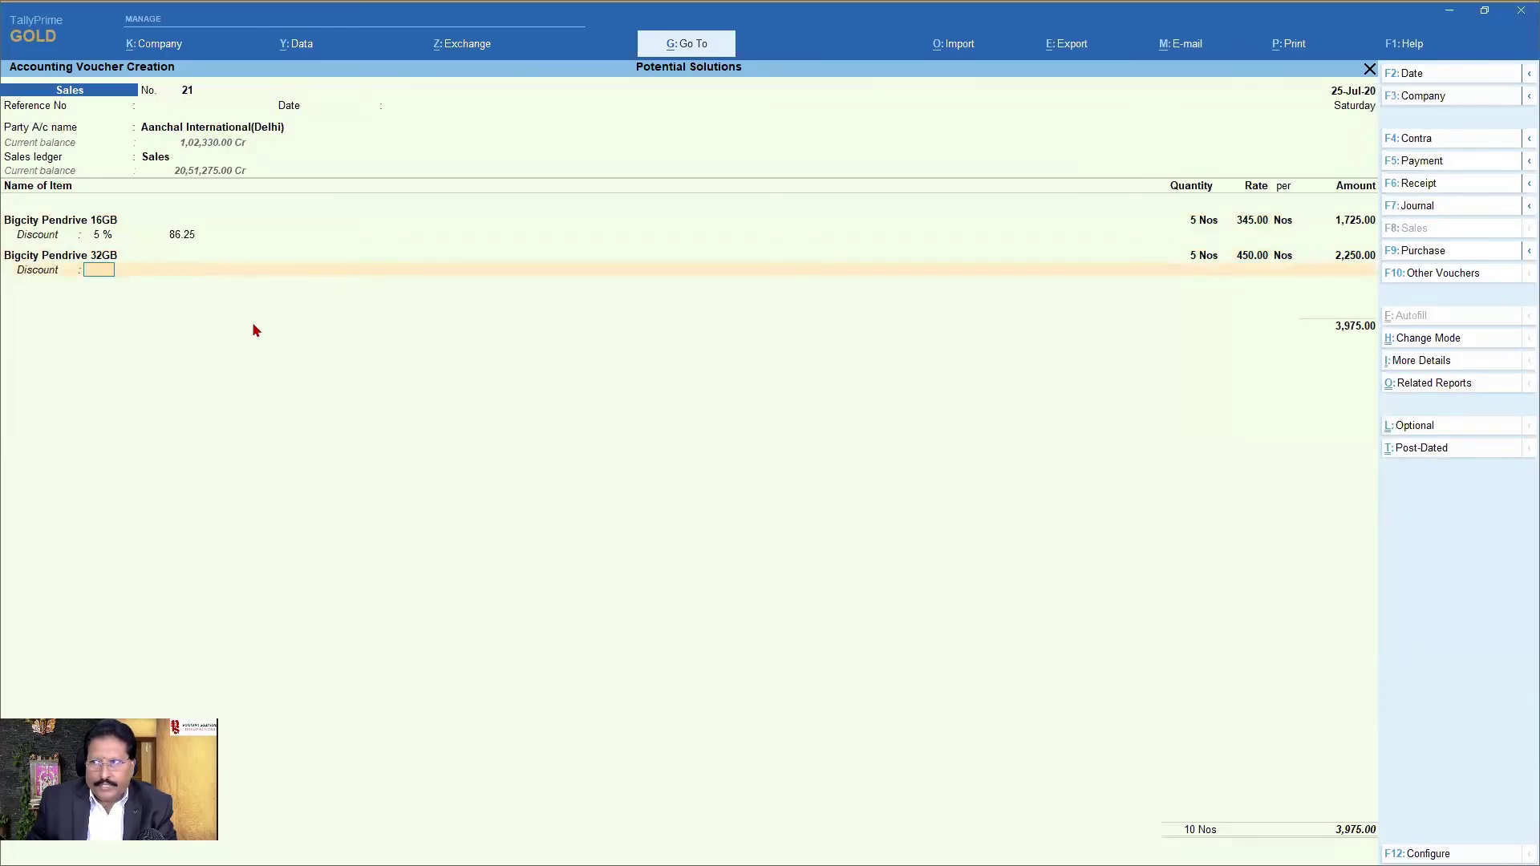
pyautogui.press('Return')
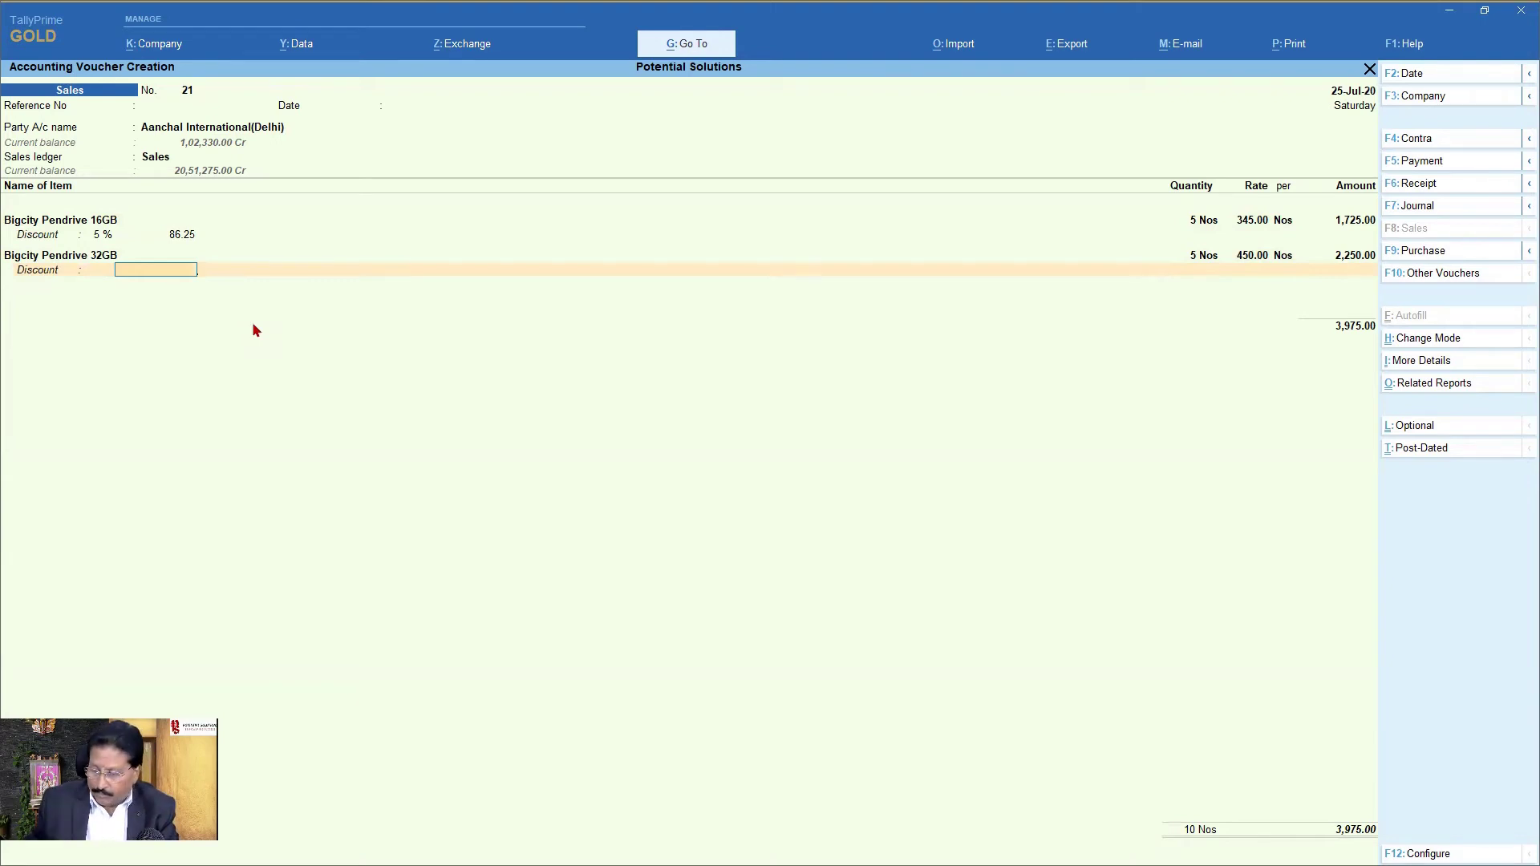
pyautogui.write('100')
pyautogui.press('Return')
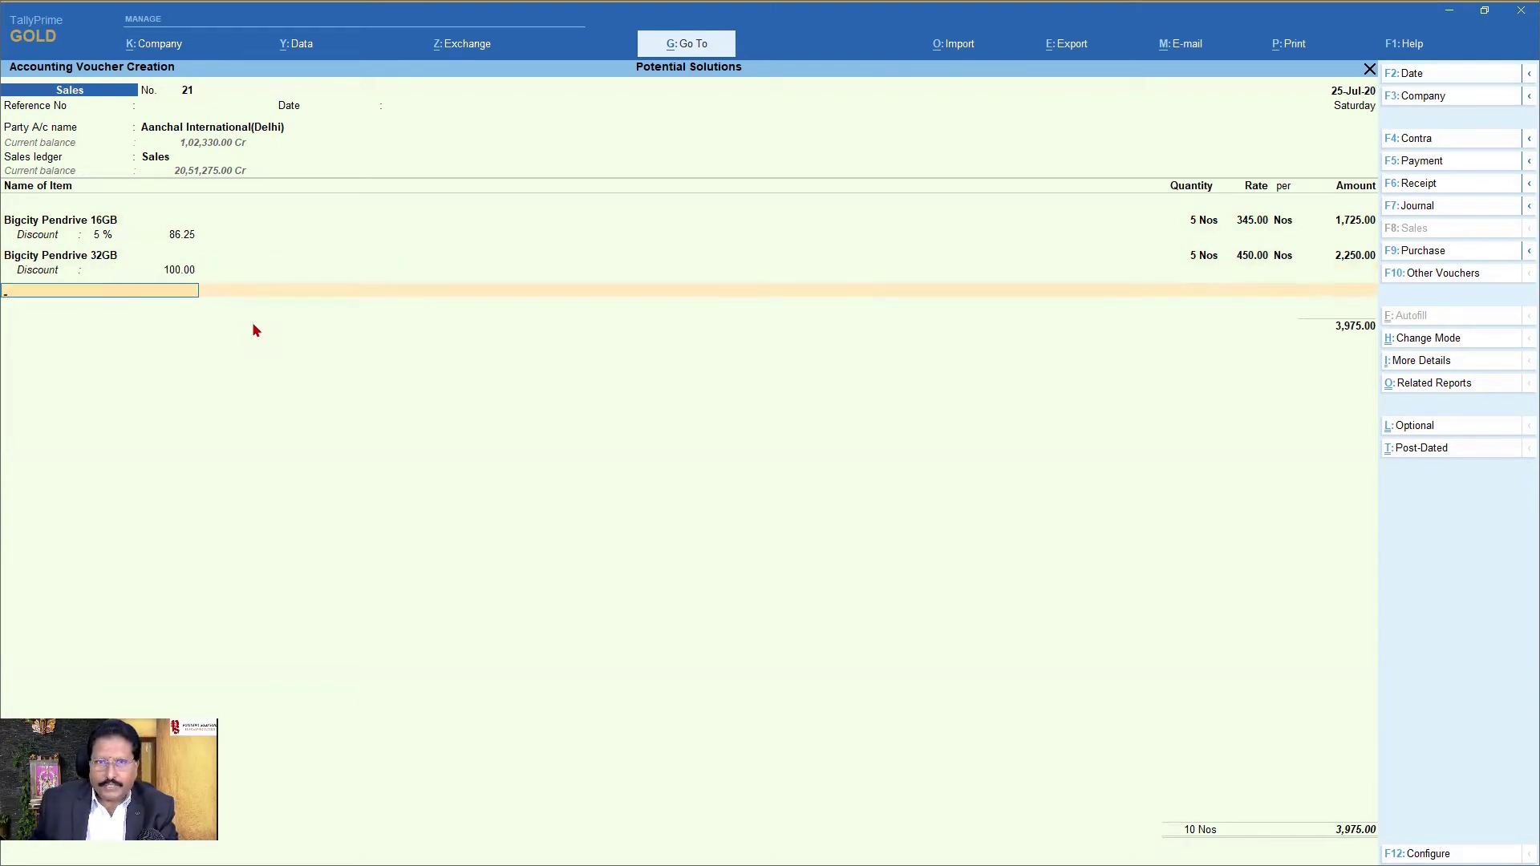
# Add 5 Nos of Bigcity Pendrive 64GB at the rate of 600, with the tracking number set to Not Applicable.
pyautogui.press('Down')
pyautogui.press('Down')
pyautogui.press('Down')
pyautogui.press('Return')
pyautogui.press('Up')
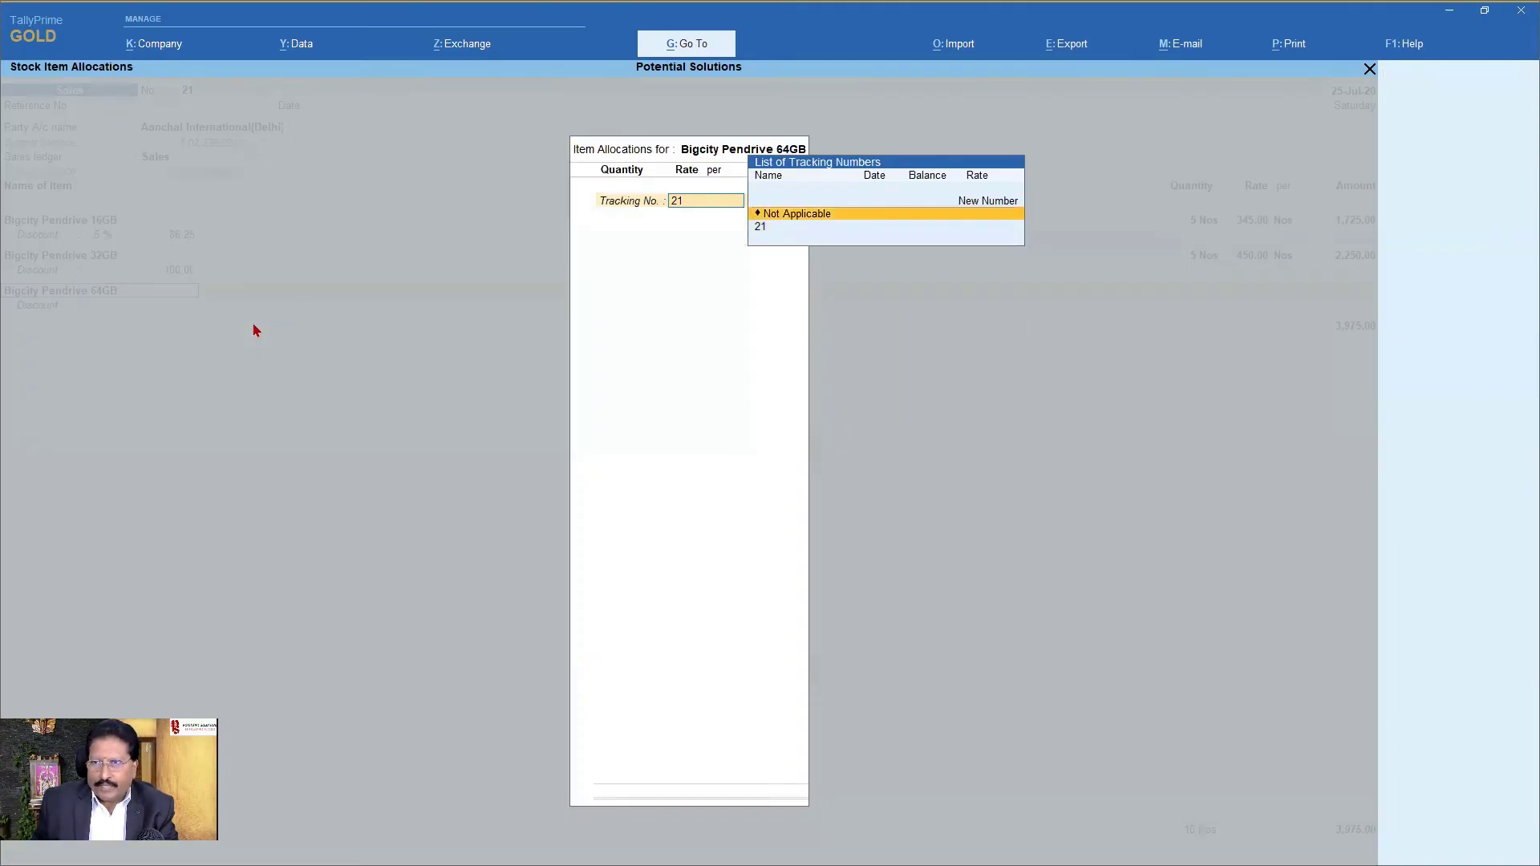
pyautogui.press('Return')
pyautogui.press('Return')
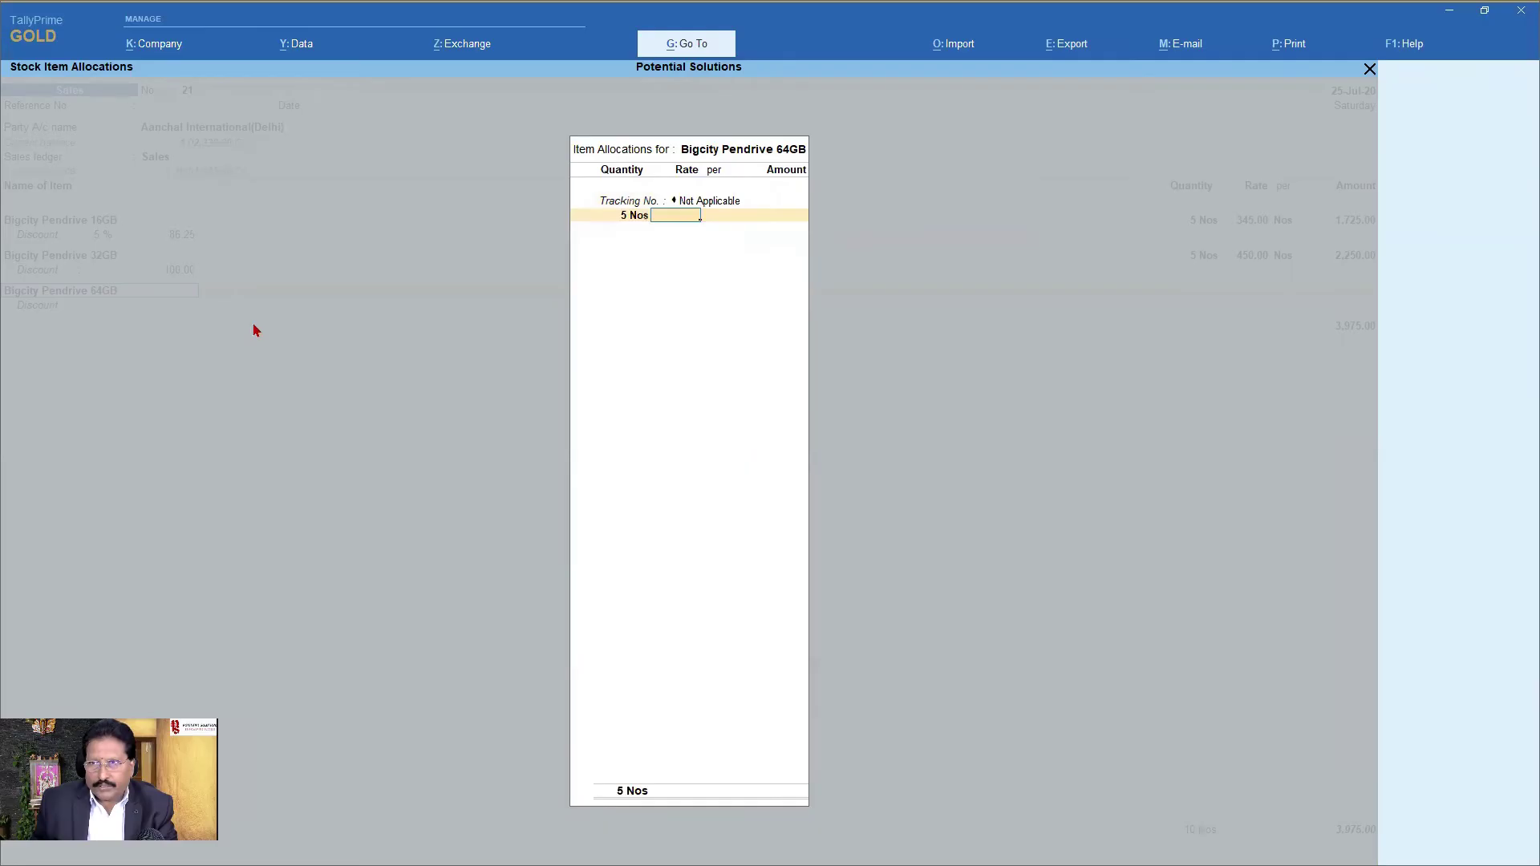
pyautogui.write('6')
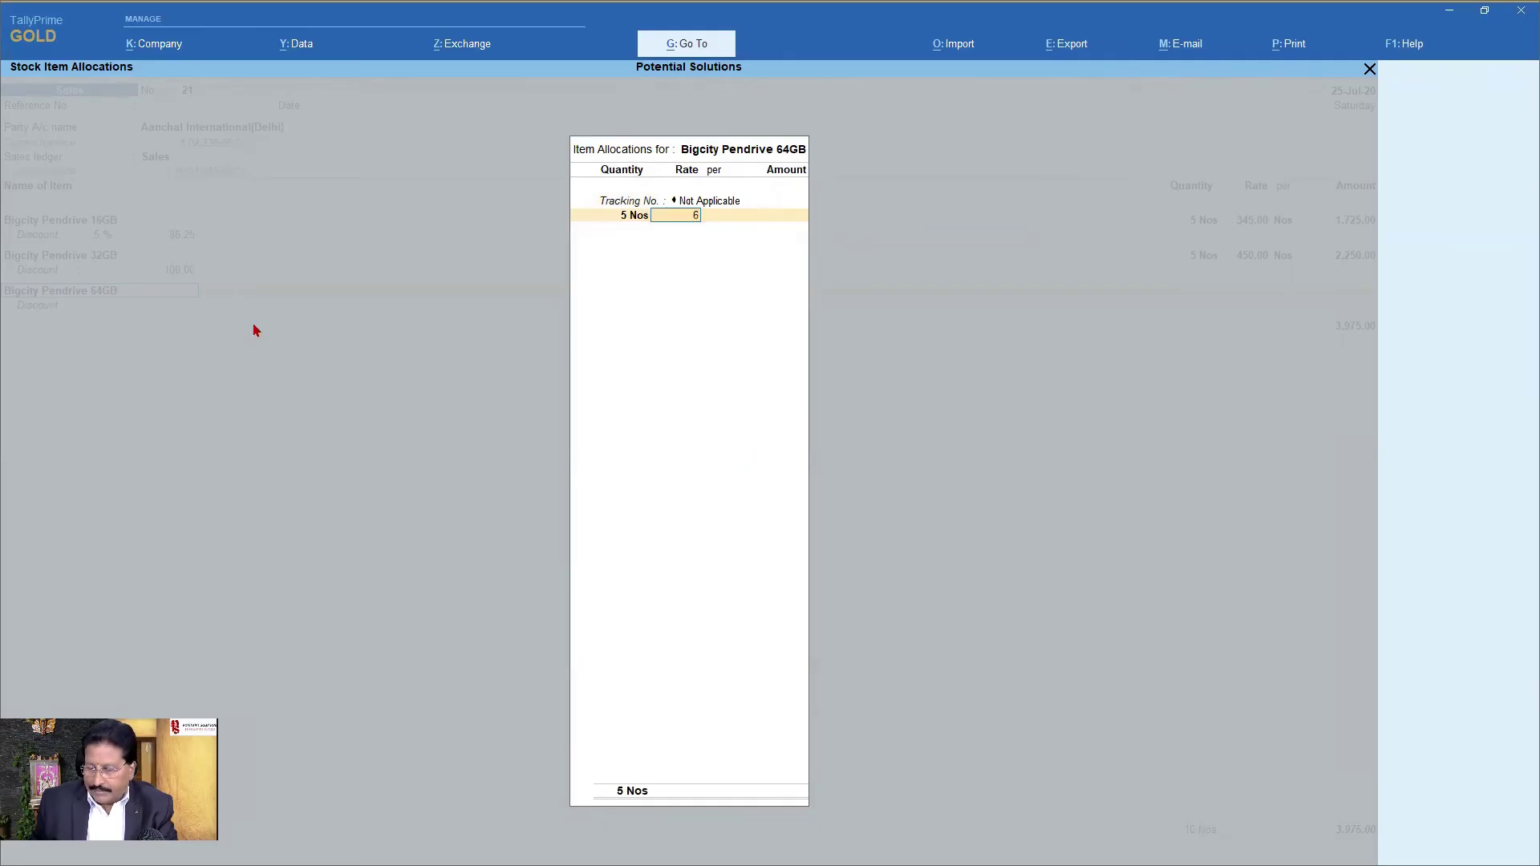
pyautogui.write('00')
pyautogui.press('Return')
pyautogui.press('Return')
pyautogui.press('Return')
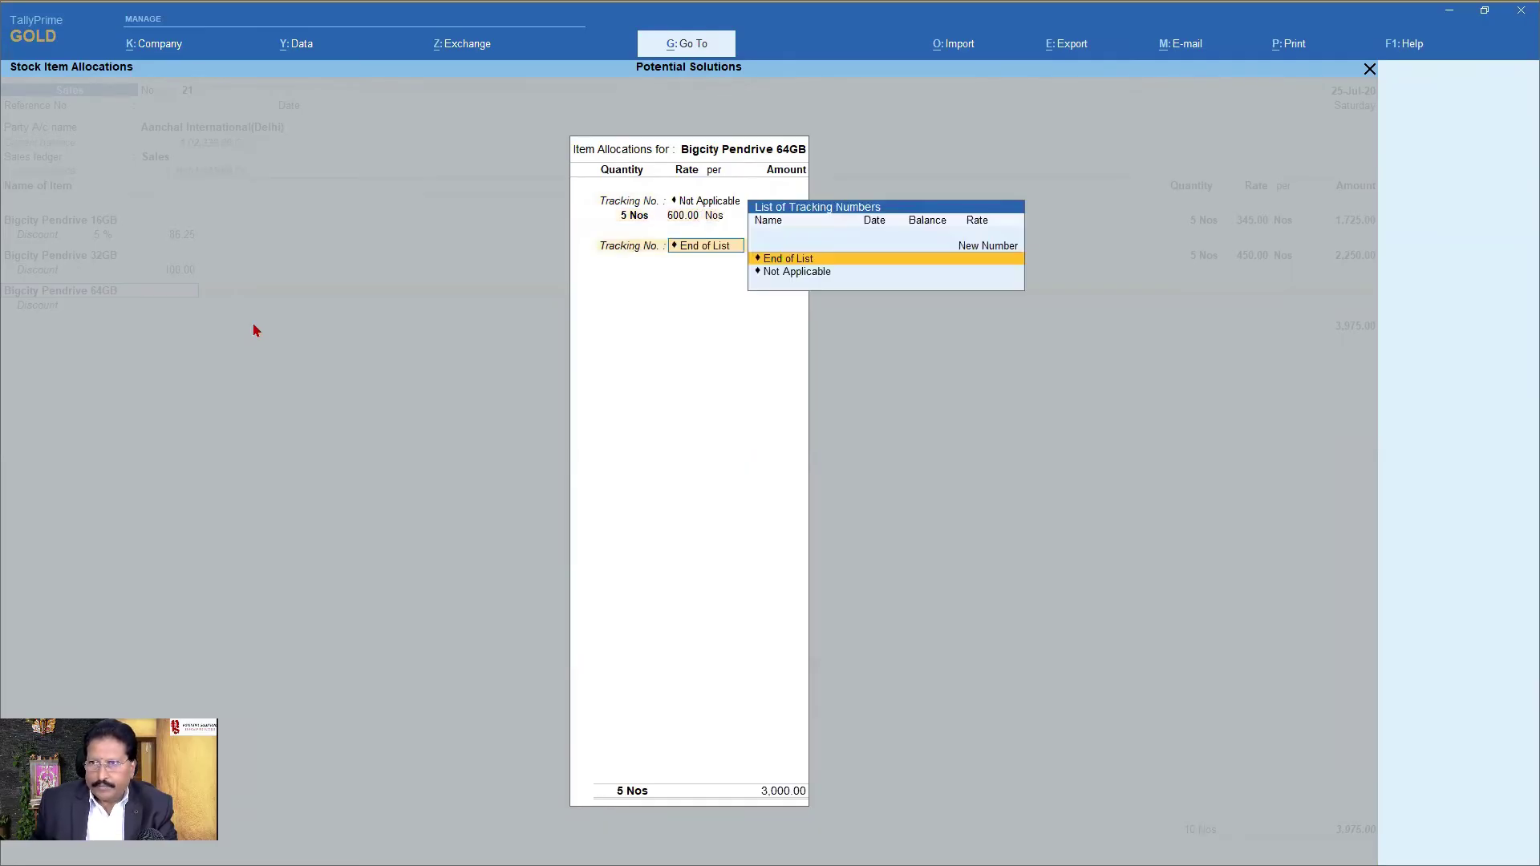
pyautogui.press('Return')
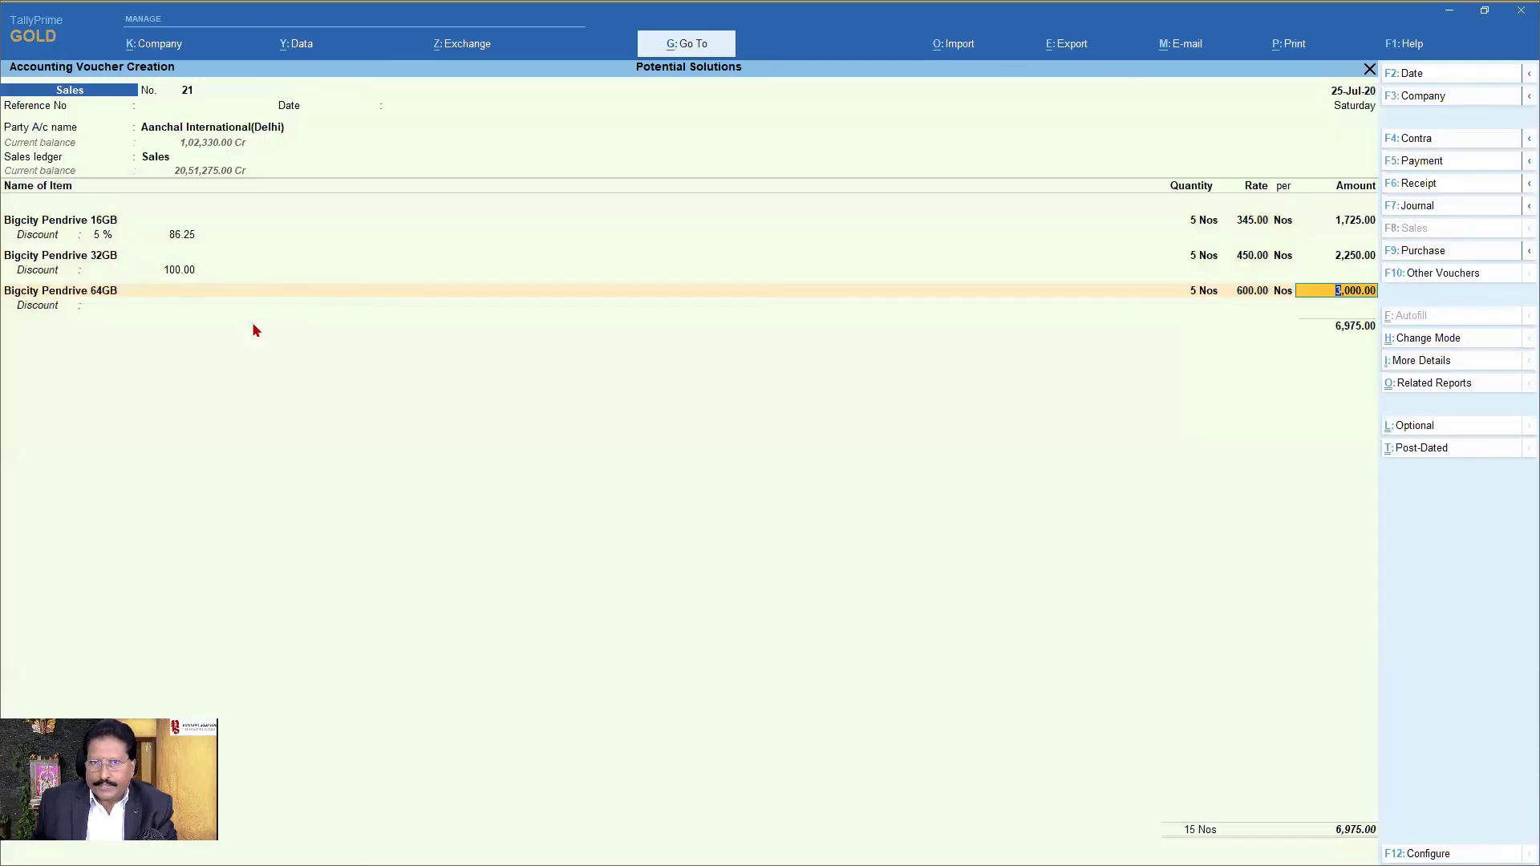
# Apply a 10 % discount to the Bigcity Pendrive 64GB line and accept the calculated discount amount.
pyautogui.press('Return')
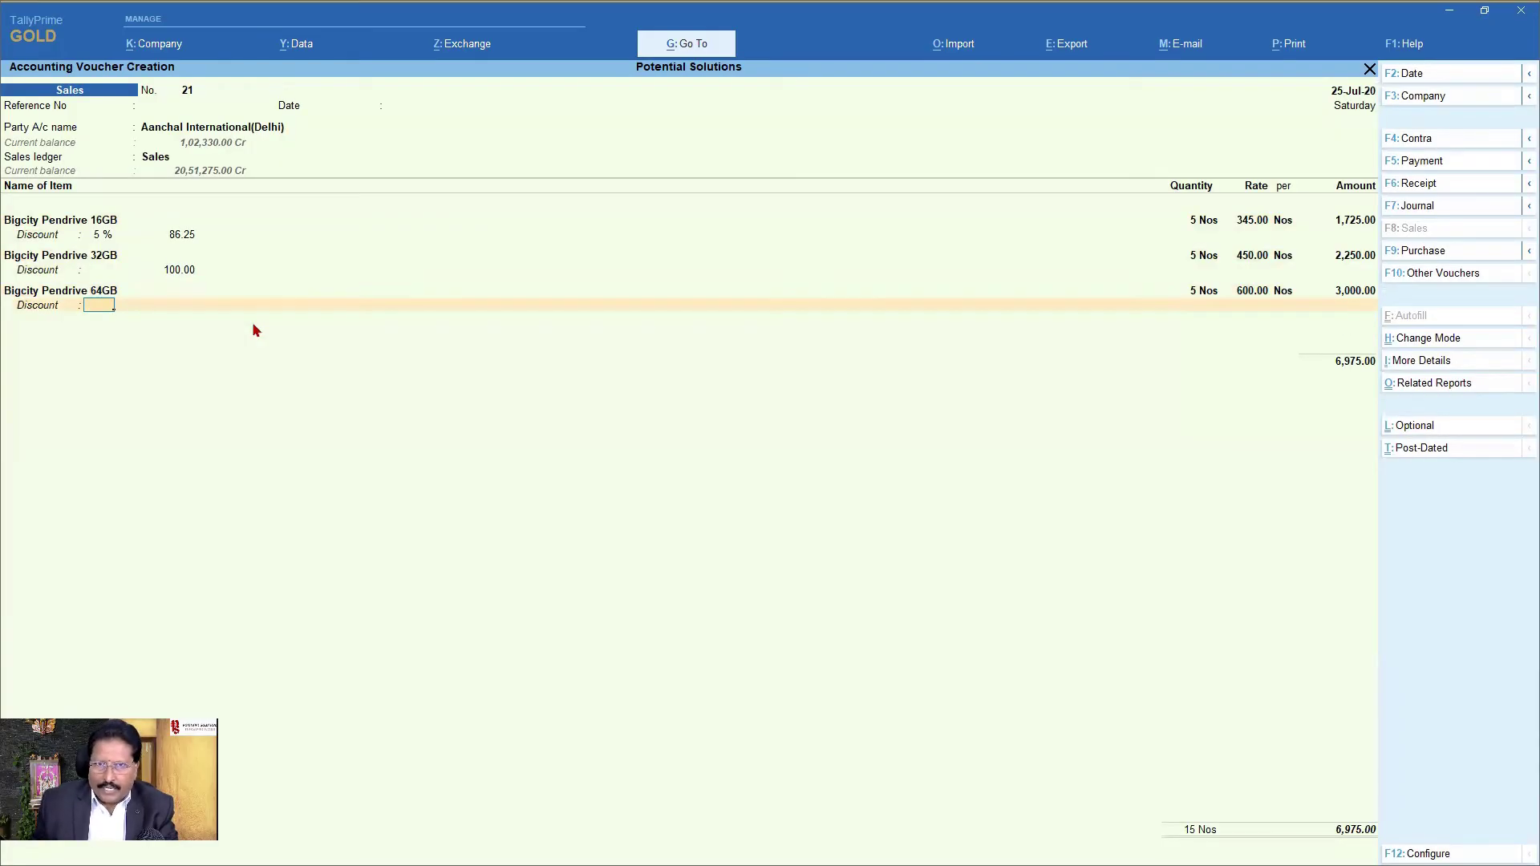
pyautogui.write('10')
pyautogui.press('Return')
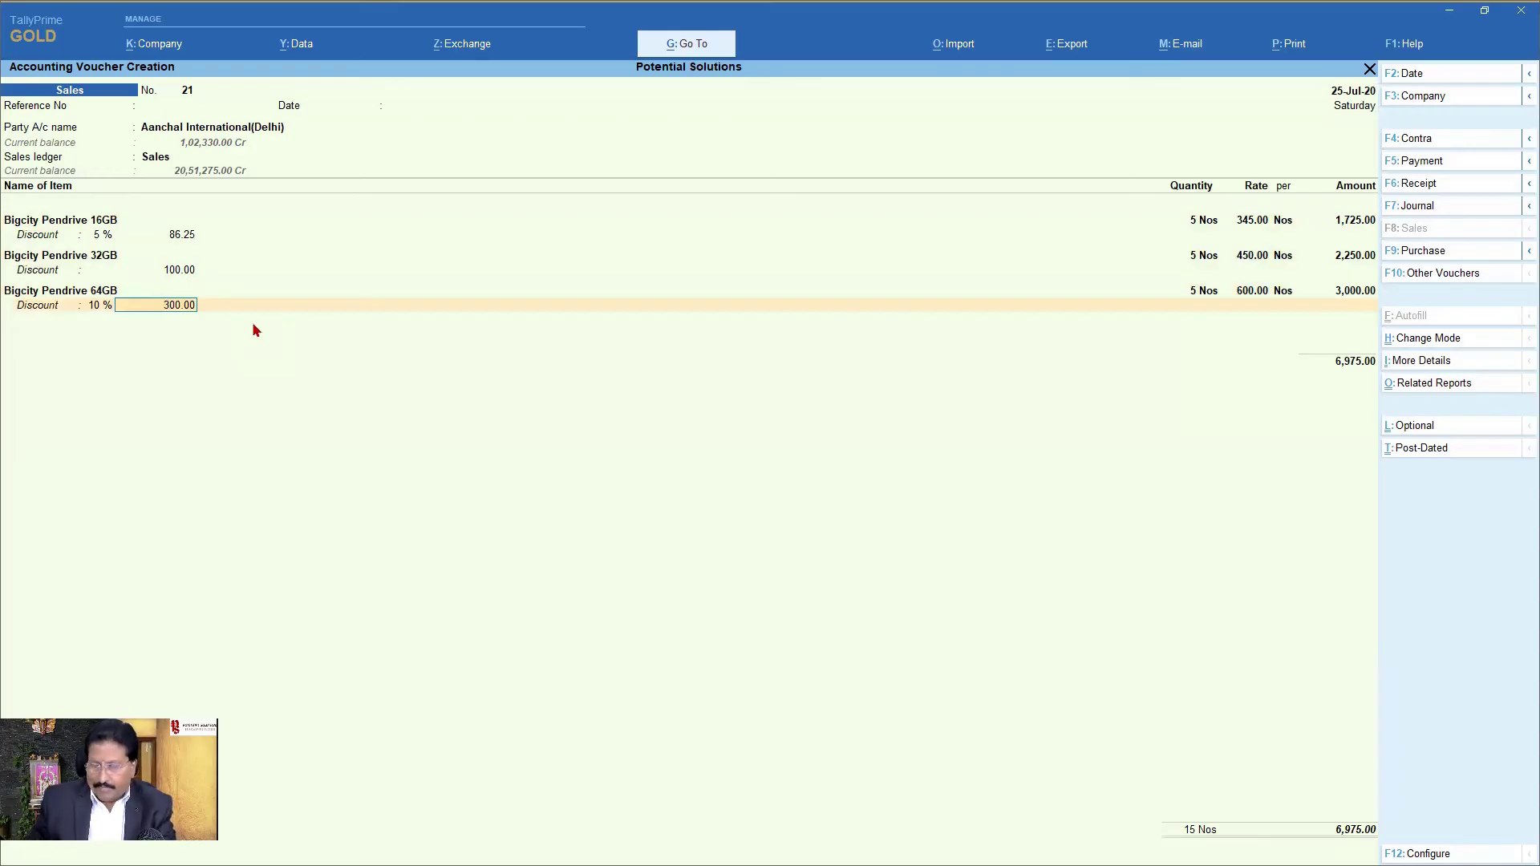
pyautogui.press('Return')
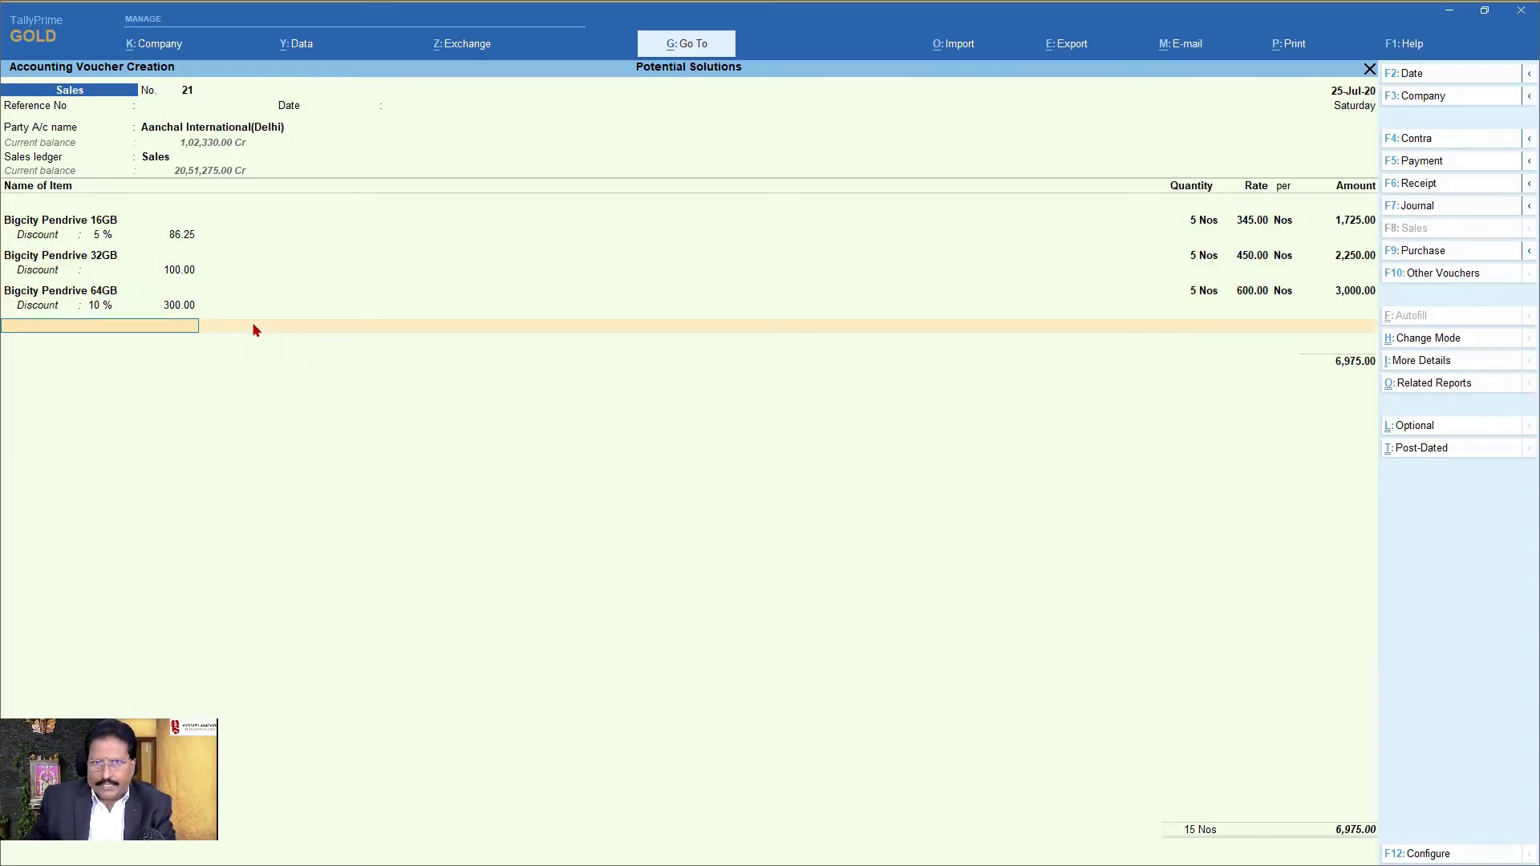
# End the item list and add the Trade Discount ledger with its automatically calculated amount, leaving its rate blank.
pyautogui.press('Return')
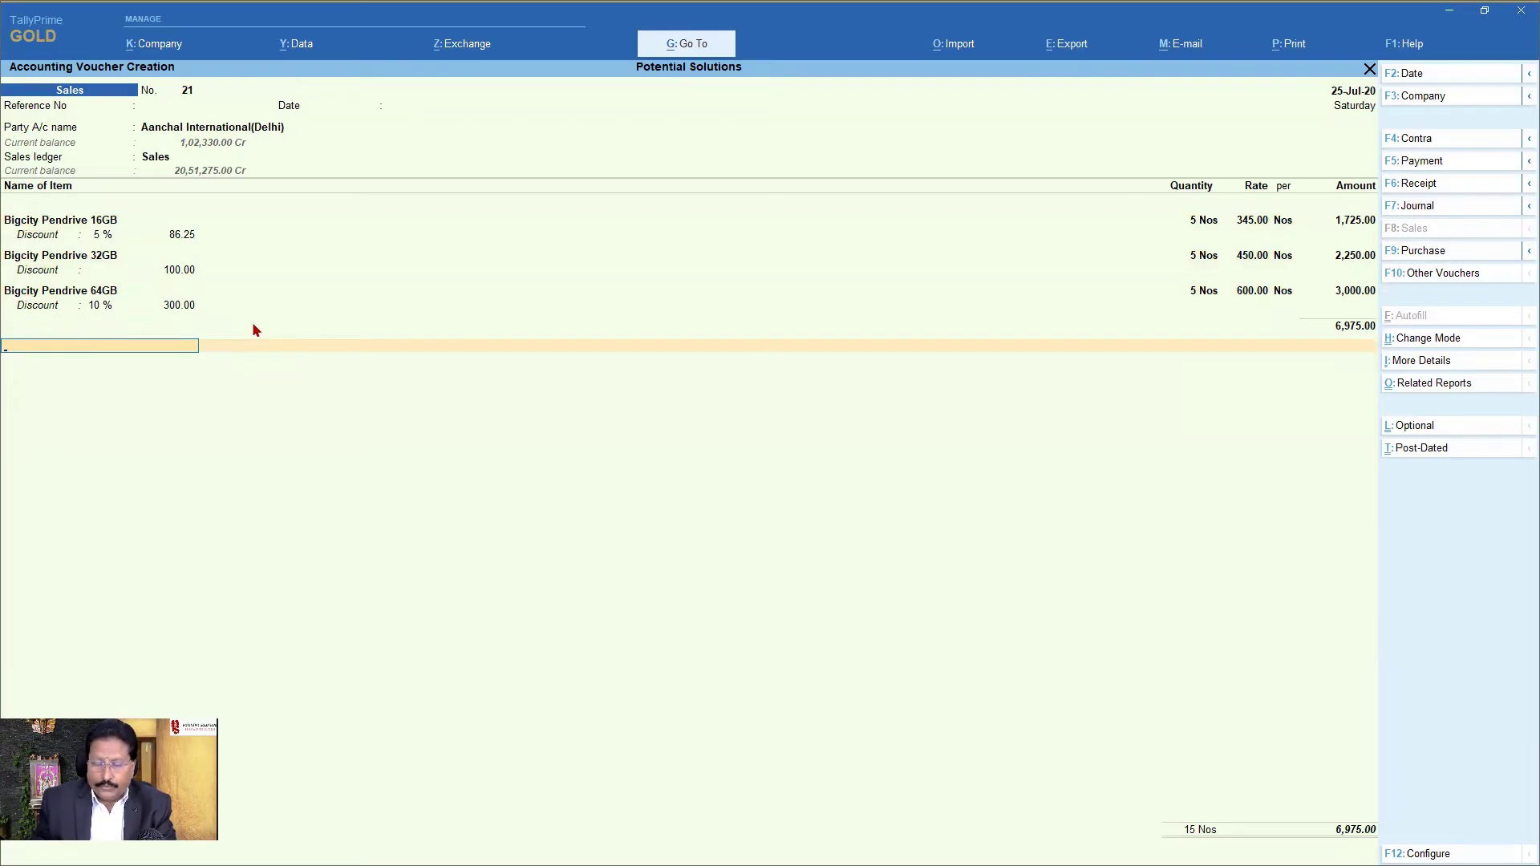
pyautogui.write('T')
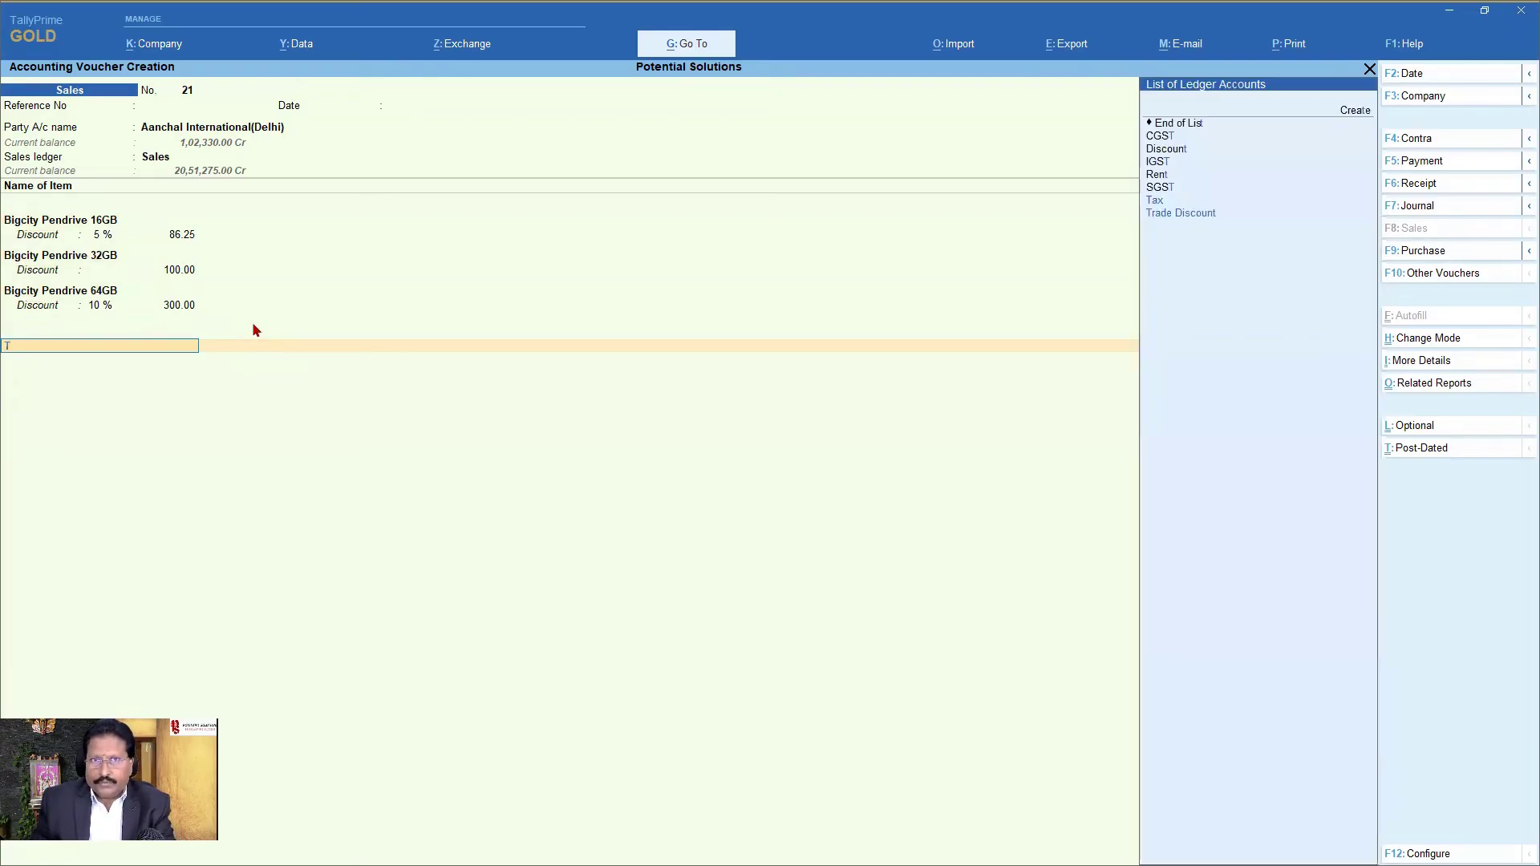
pyautogui.write('r')
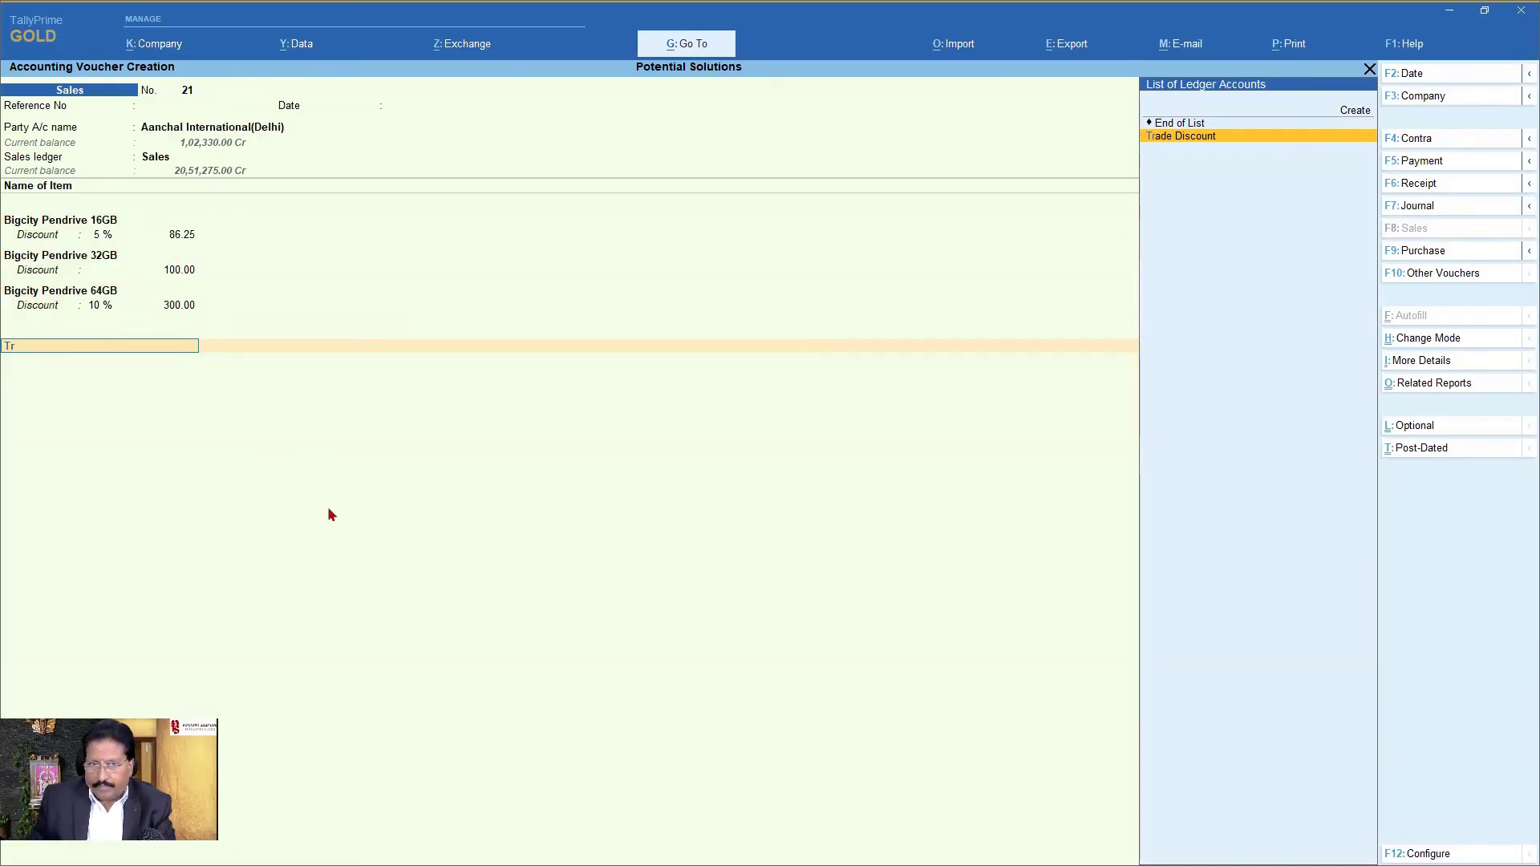
pyautogui.press('Return')
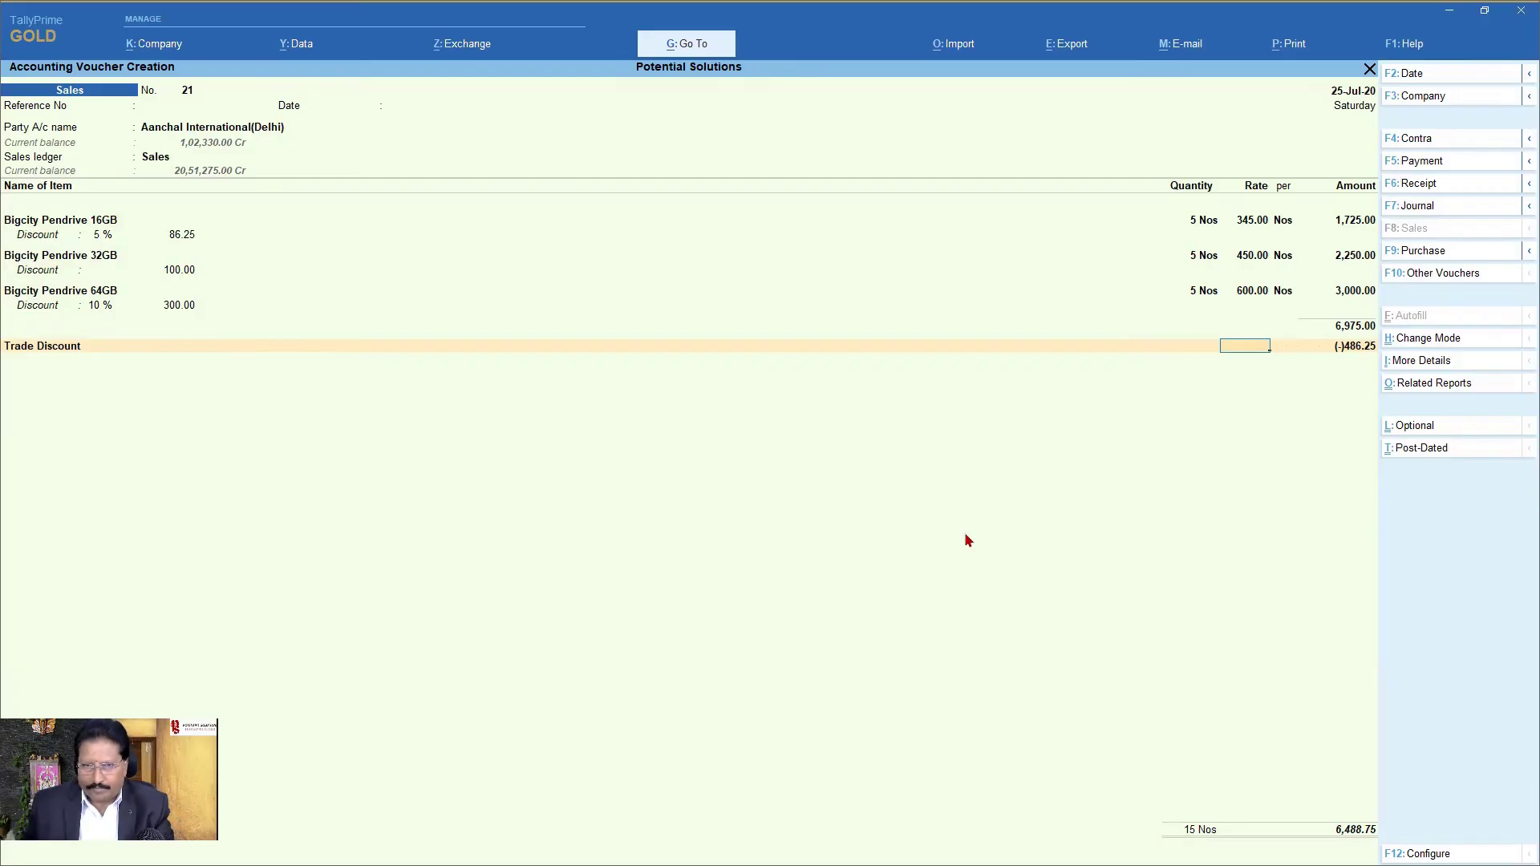
pyautogui.press('Return')
pyautogui.press('Return')
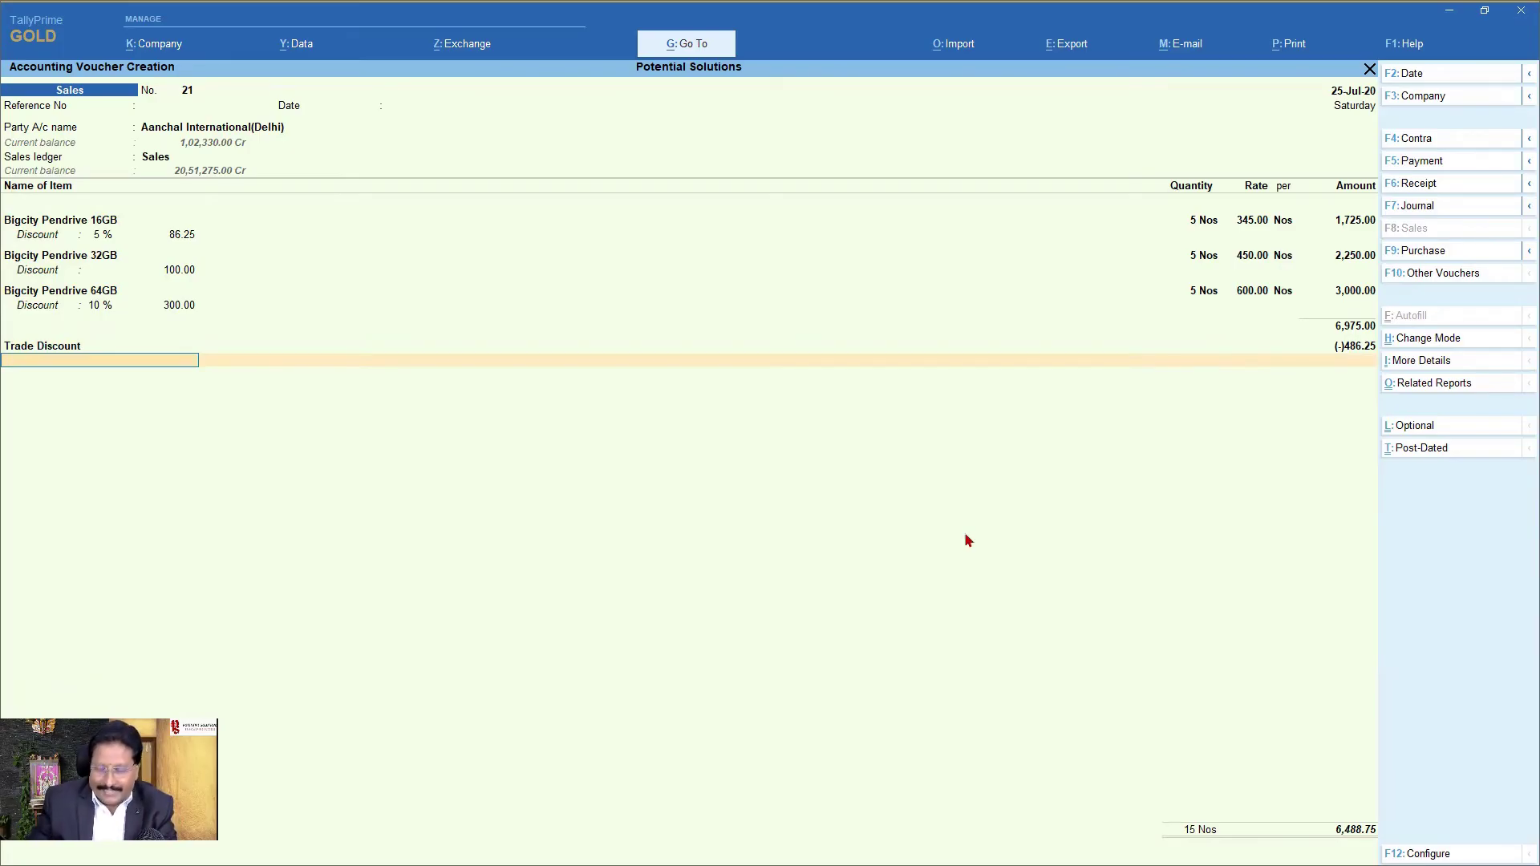
# Add the IGST and Rounding Off ledgers below Trade Discount, accepting their calculated amounts.
pyautogui.write('Ig')
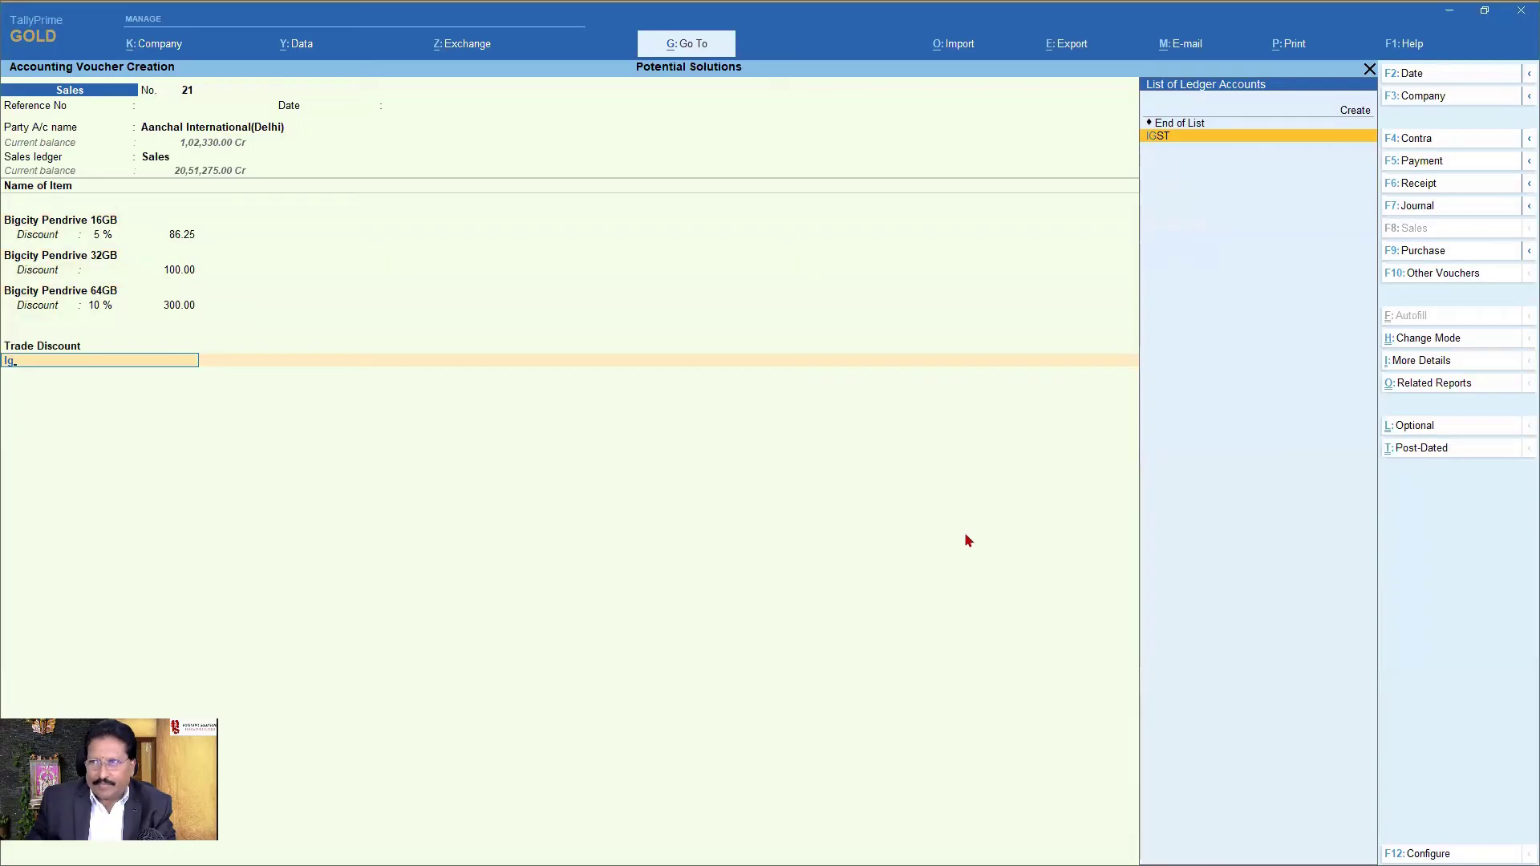
pyautogui.press('Return')
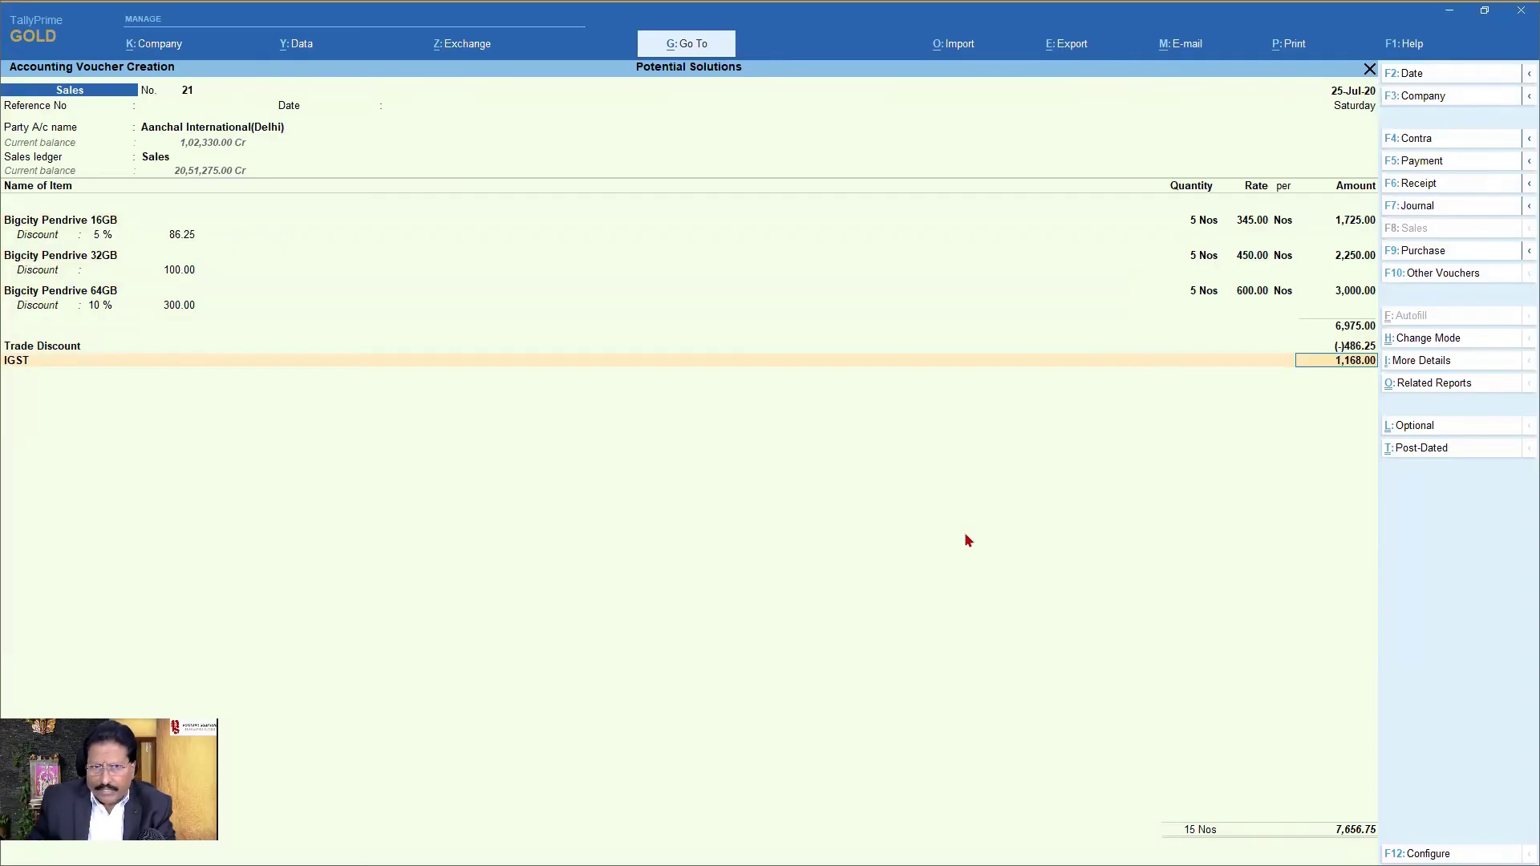
pyautogui.press('Return')
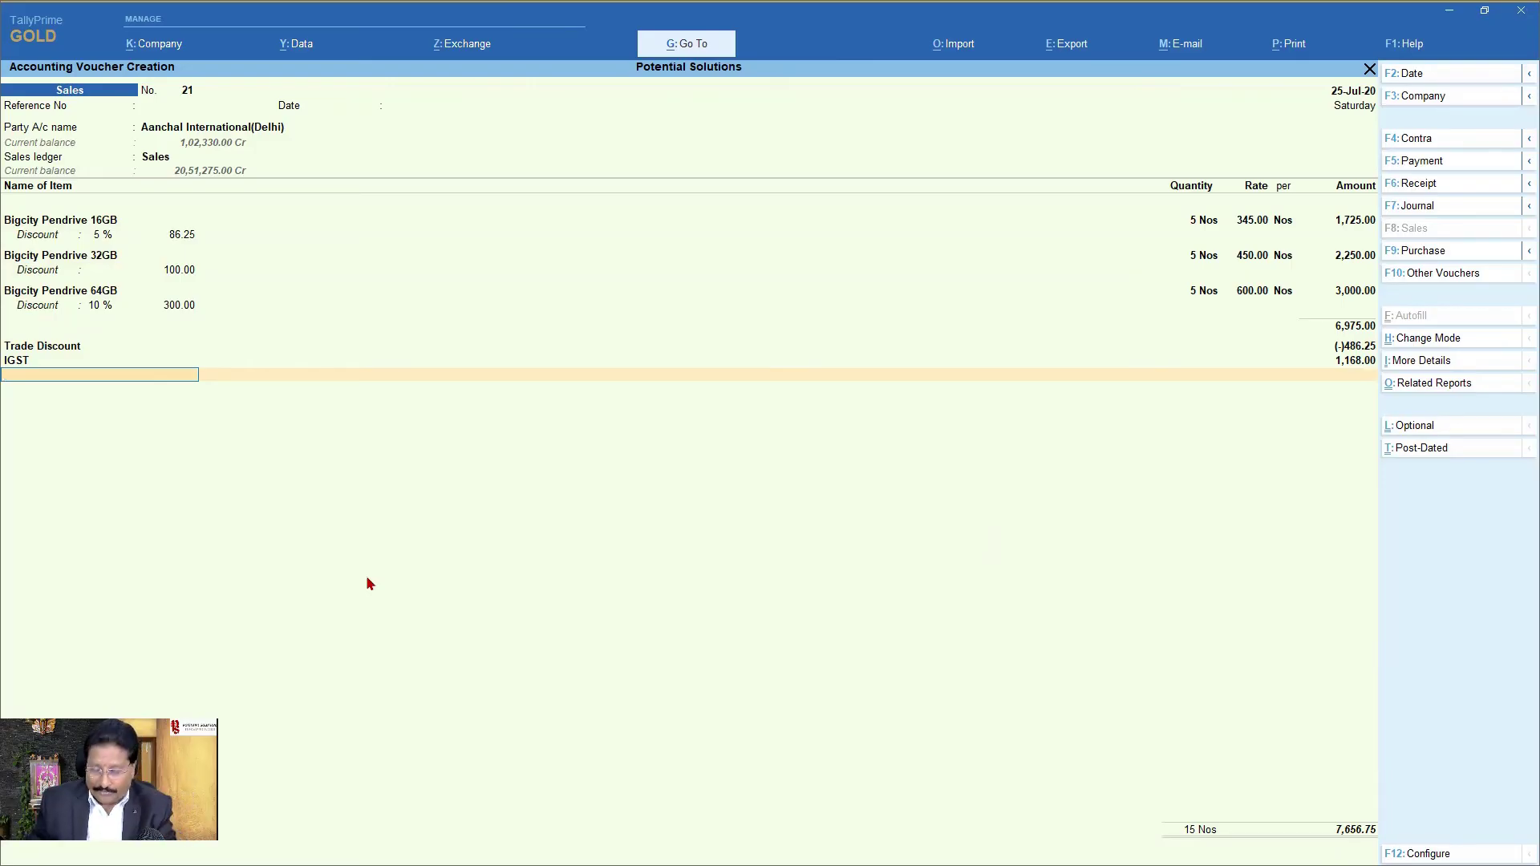
pyautogui.write('Rou')
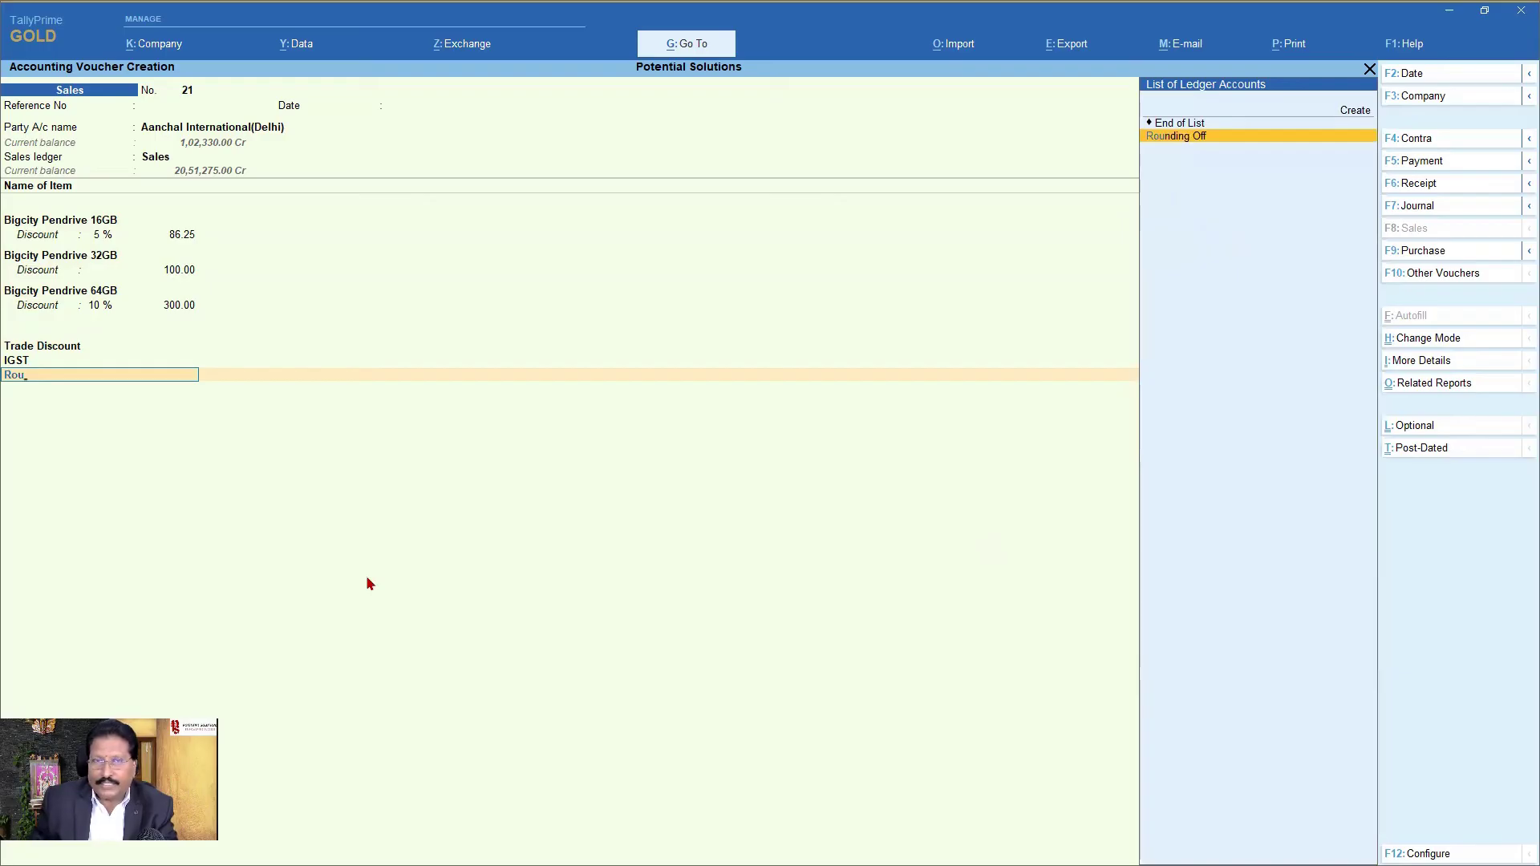
pyautogui.press('Return')
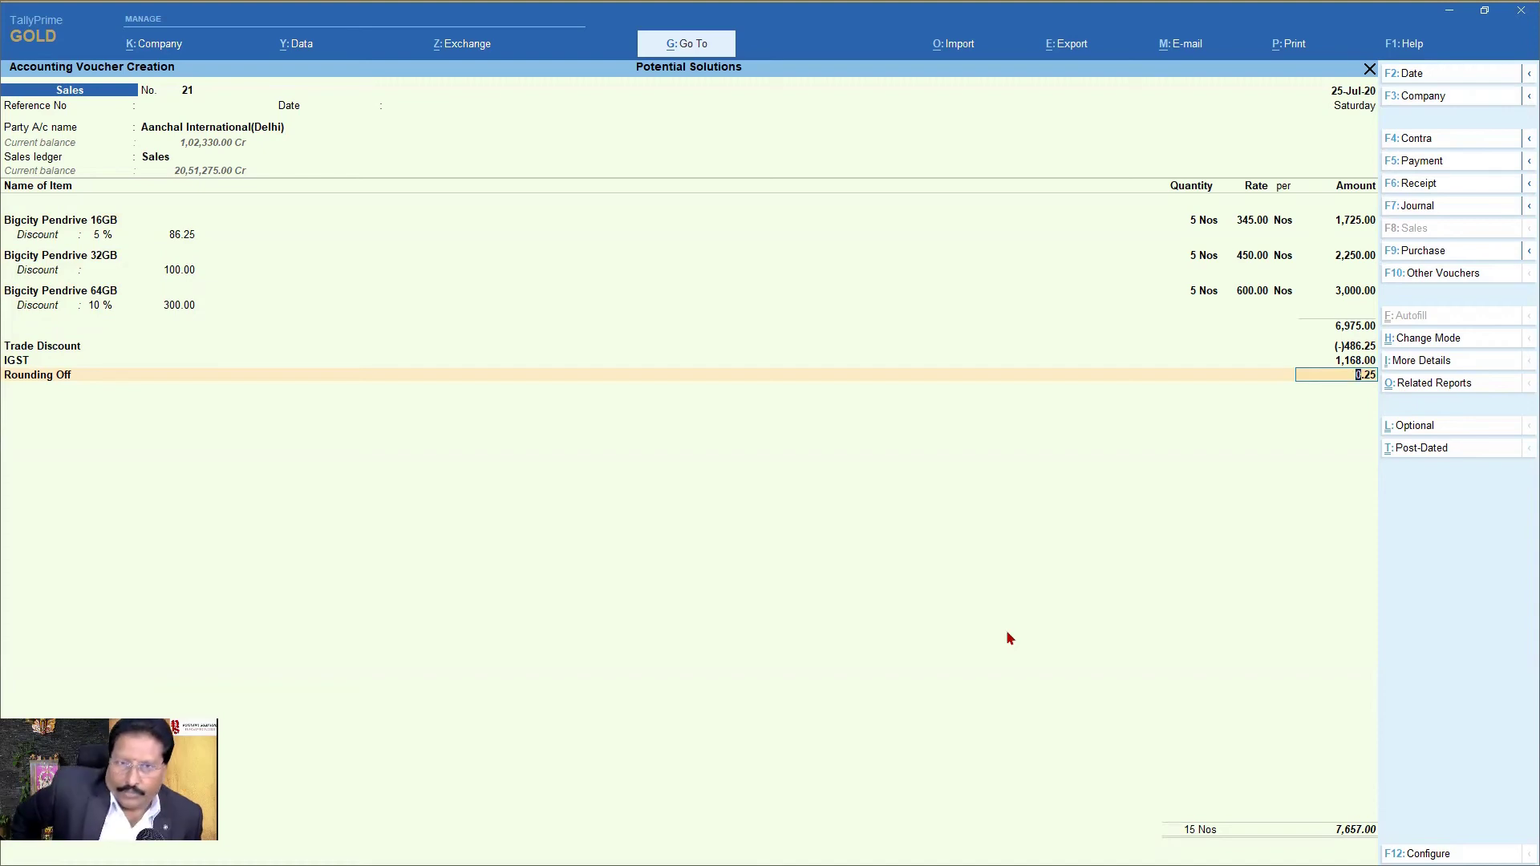
pyautogui.press('Return')
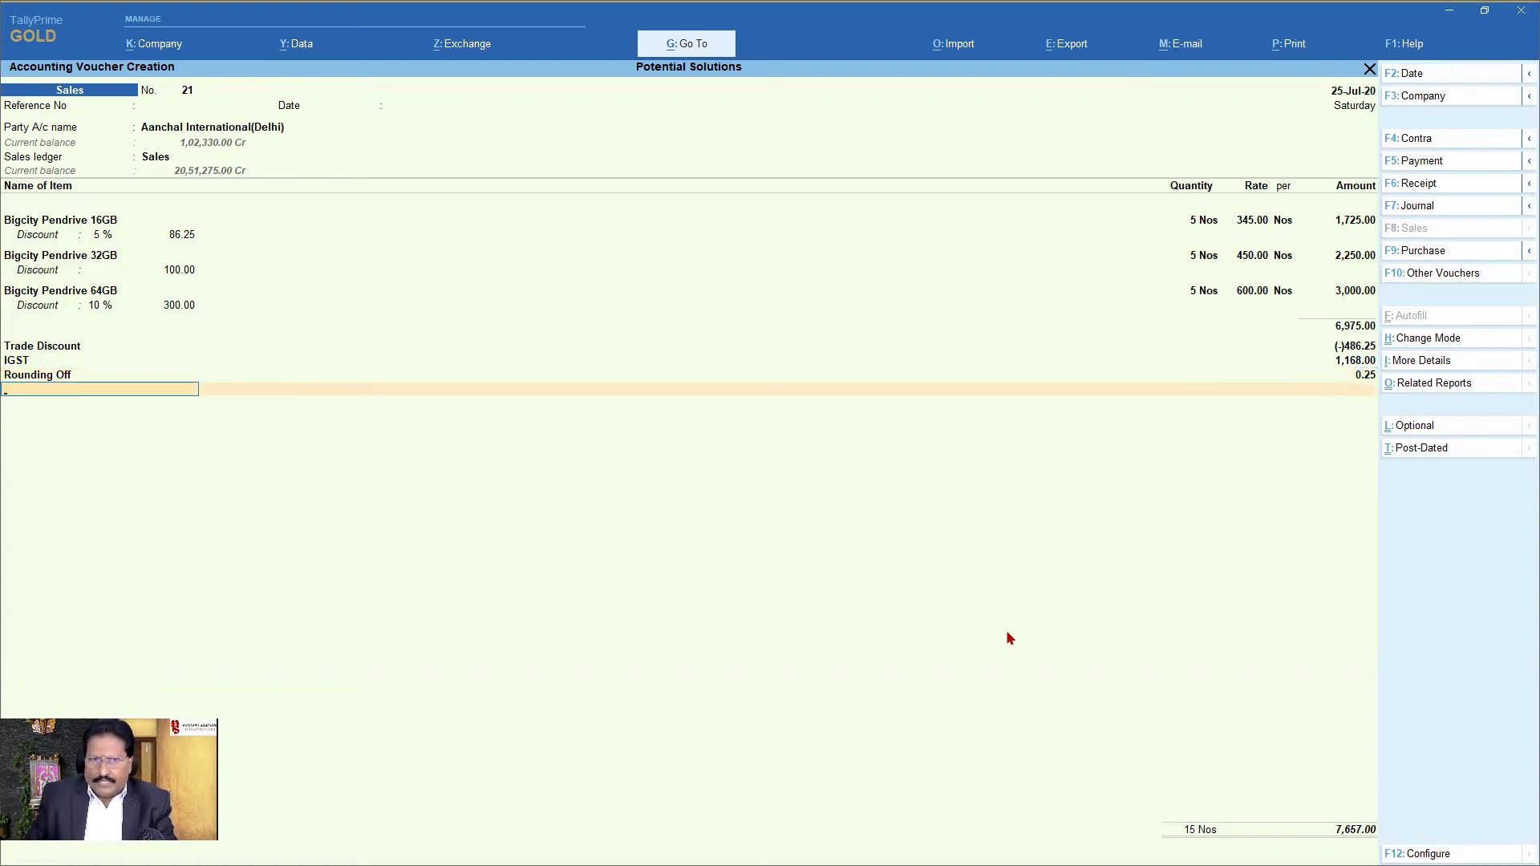
# Accept the party's bill-wise details as New Ref with 15 Days credit and save the sales voucher without a narration.
pyautogui.press('Return')
pyautogui.press('Return')
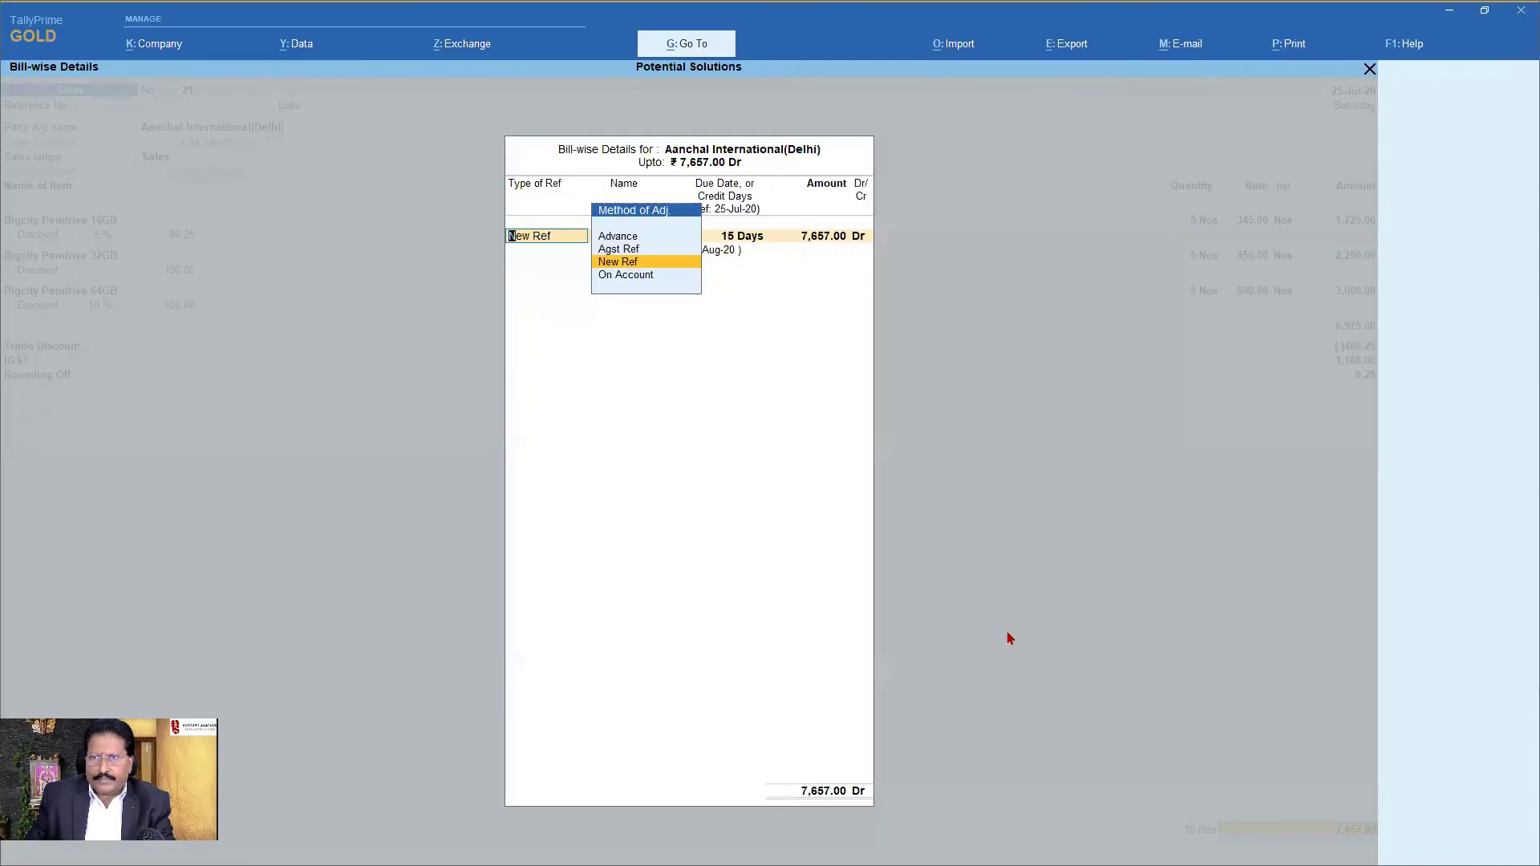
pyautogui.press('Return')
pyautogui.press('Return')
pyautogui.press('Return')
pyautogui.press('Return')
pyautogui.press('Return')
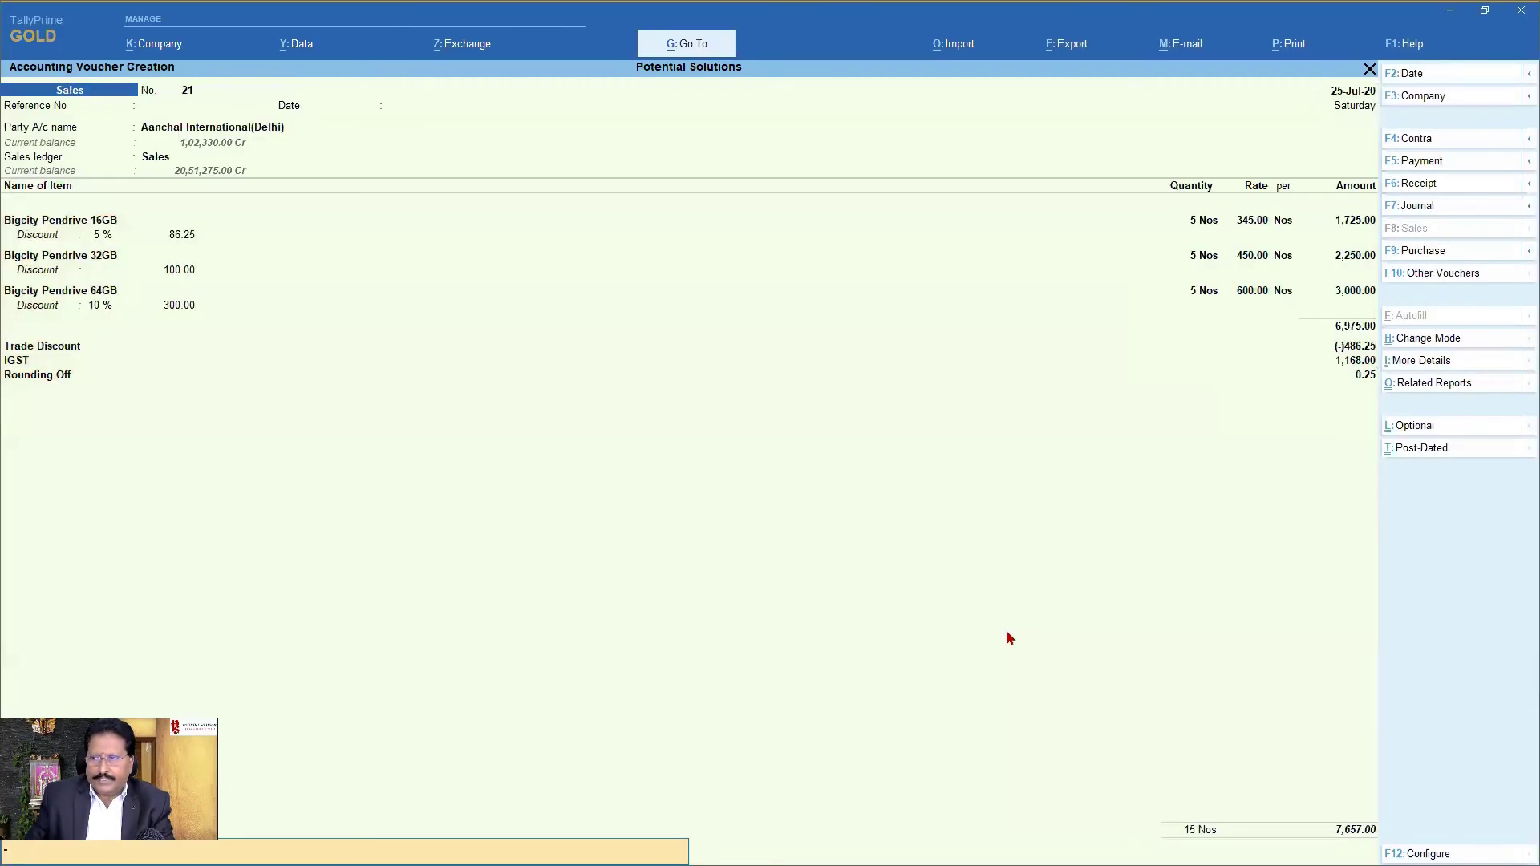
pyautogui.press('Return')
pyautogui.press('Return')
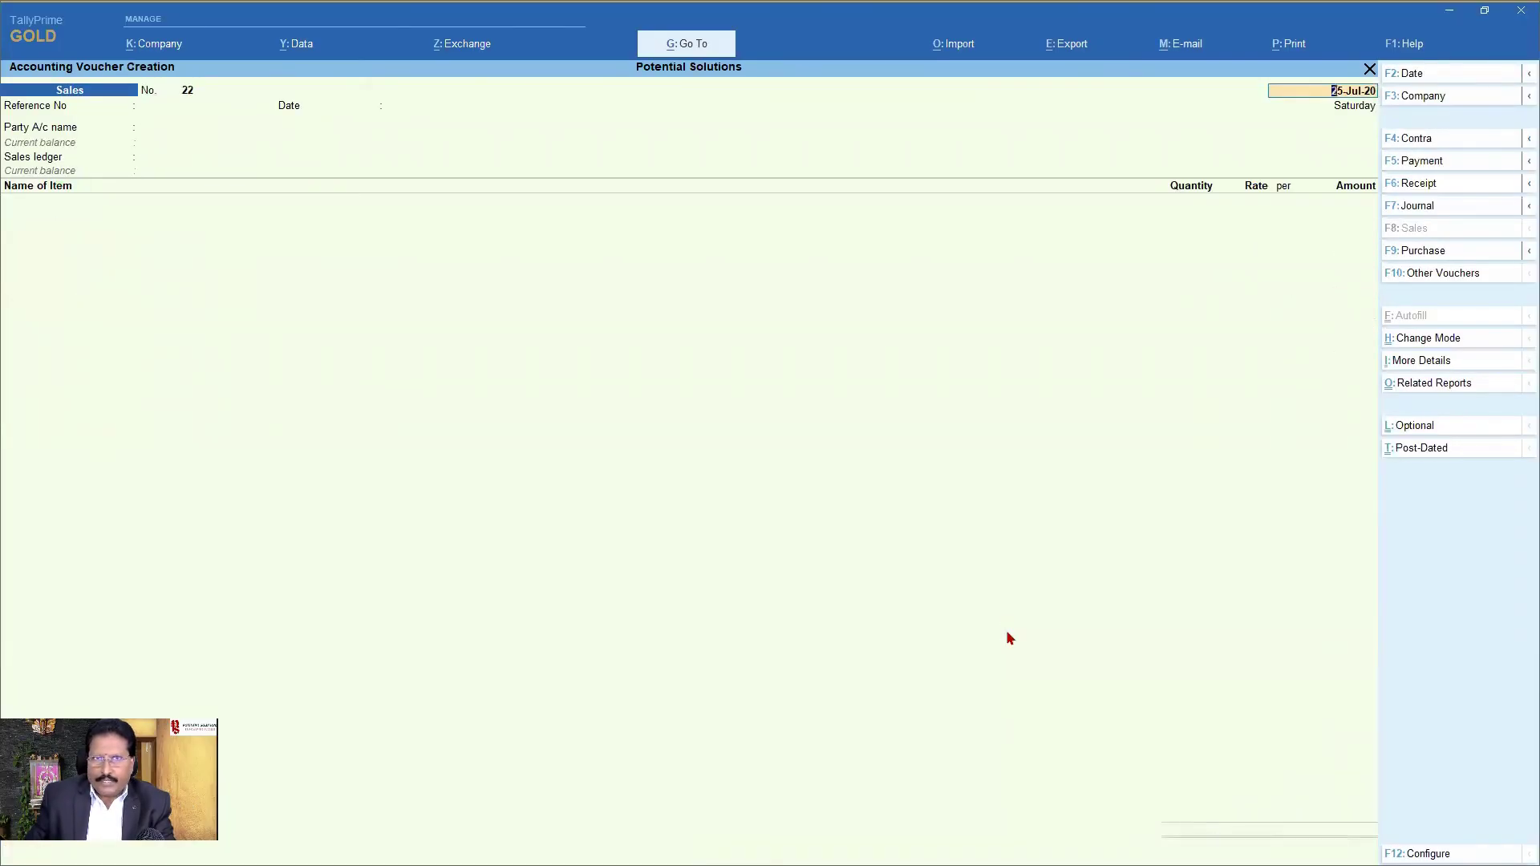
# Reopen the saved sales voucher and show an enlarged print preview of its Tax Invoice.
pyautogui.press('pageup')
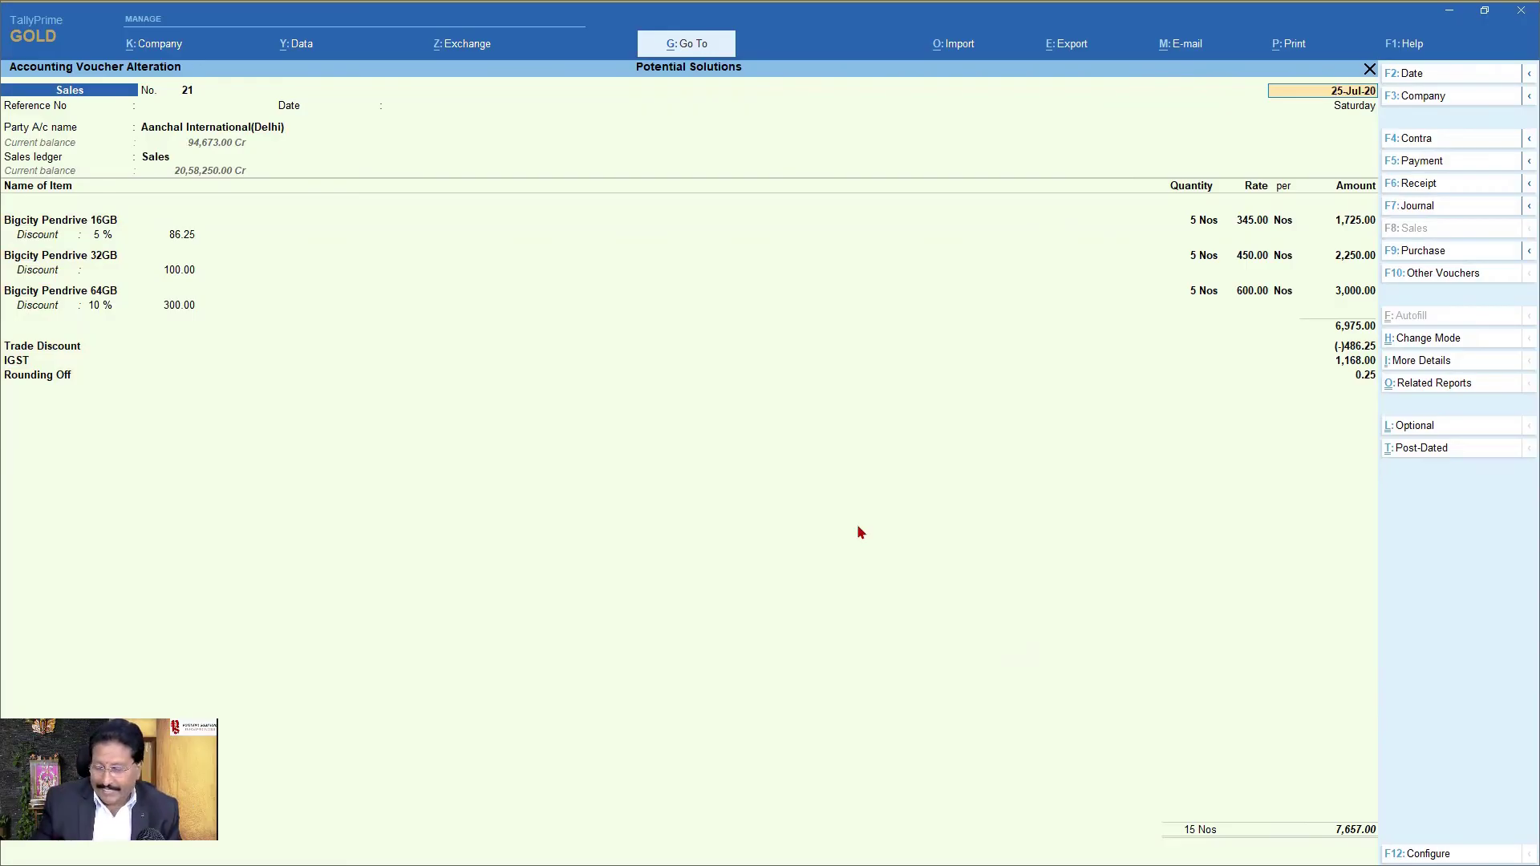
pyautogui.hotkey('alt', 'p')
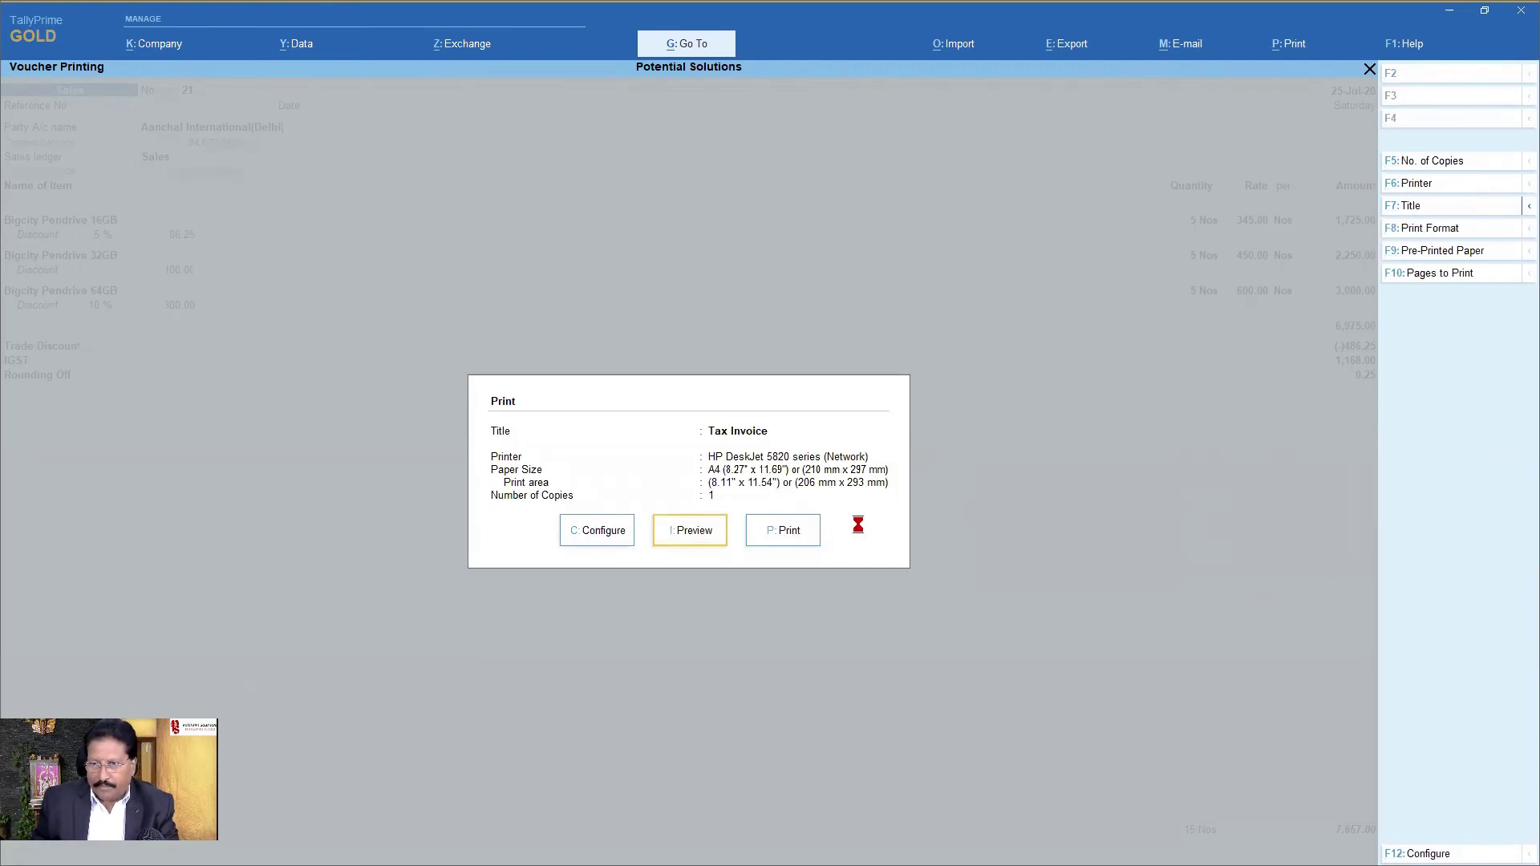
pyautogui.press('i')
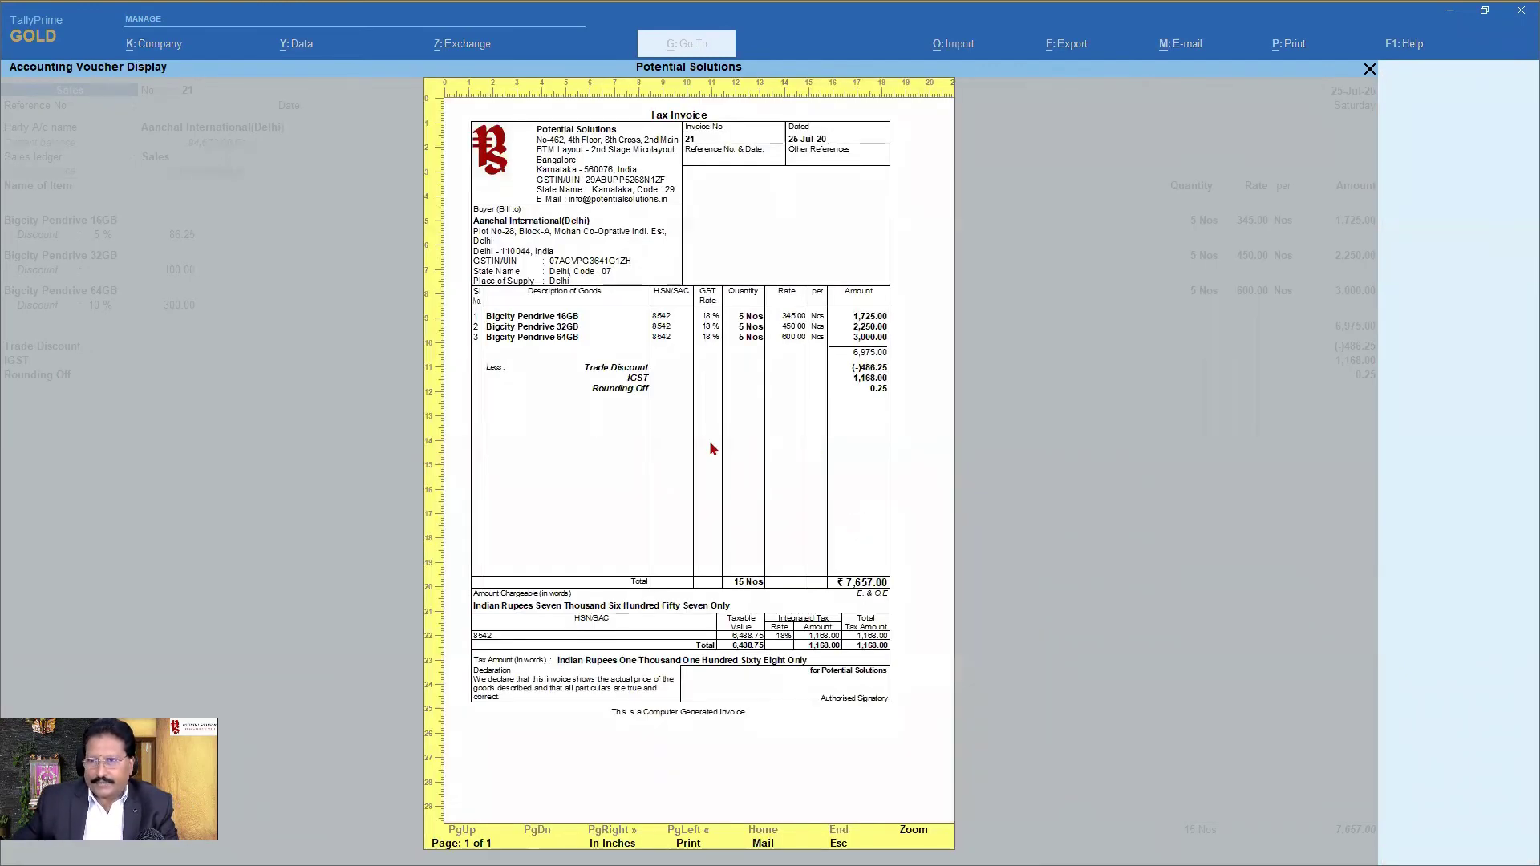
pyautogui.click(919, 830)
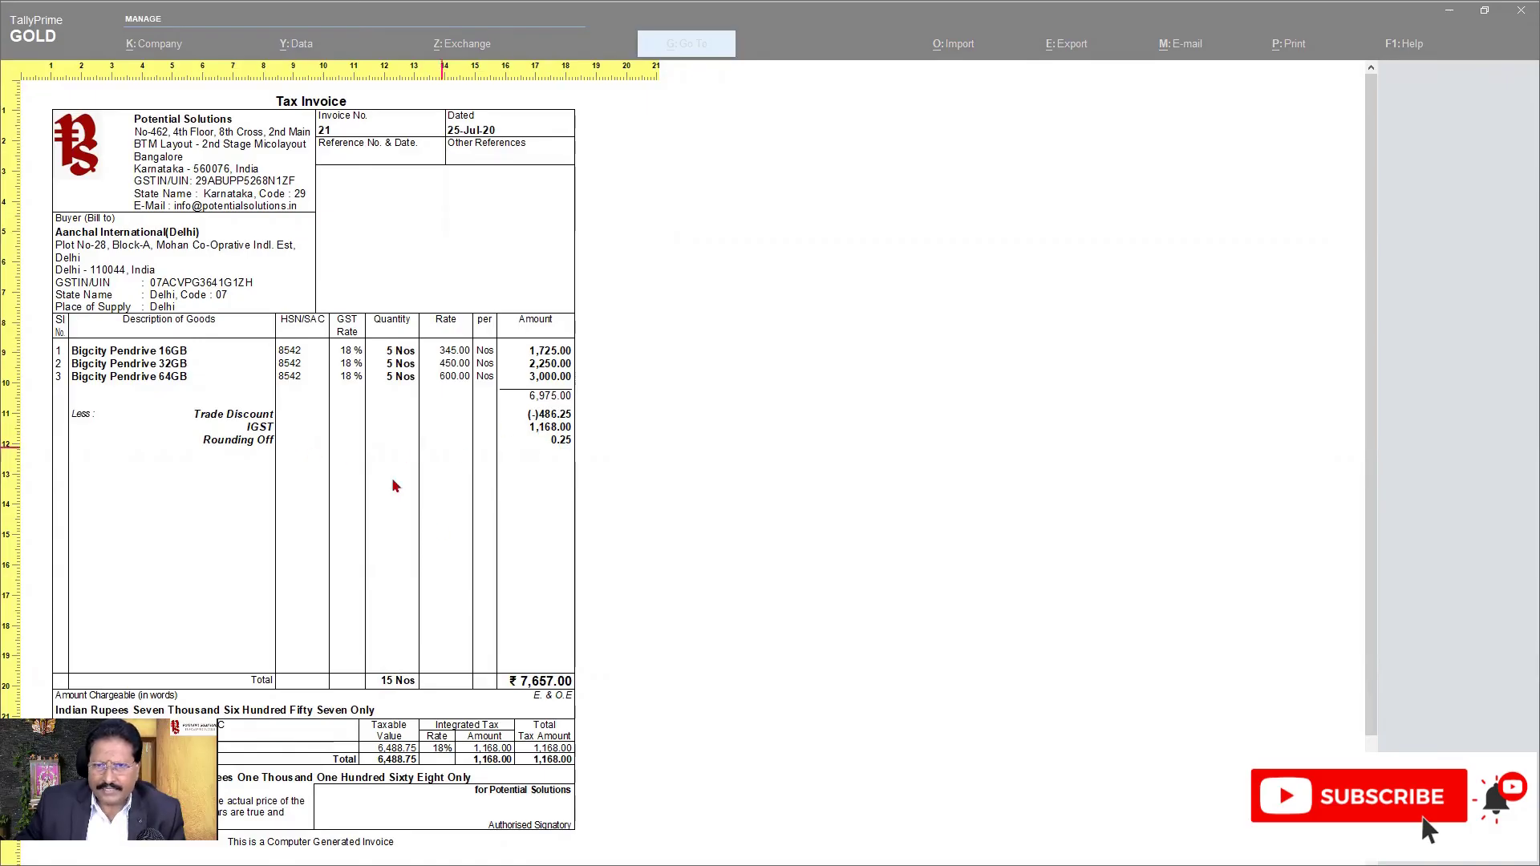
# Examine the HSN/SAC codes, GST rates and tax summary on the invoice preview and return to the voucher.
pyautogui.scroll(-1, 413, 526)
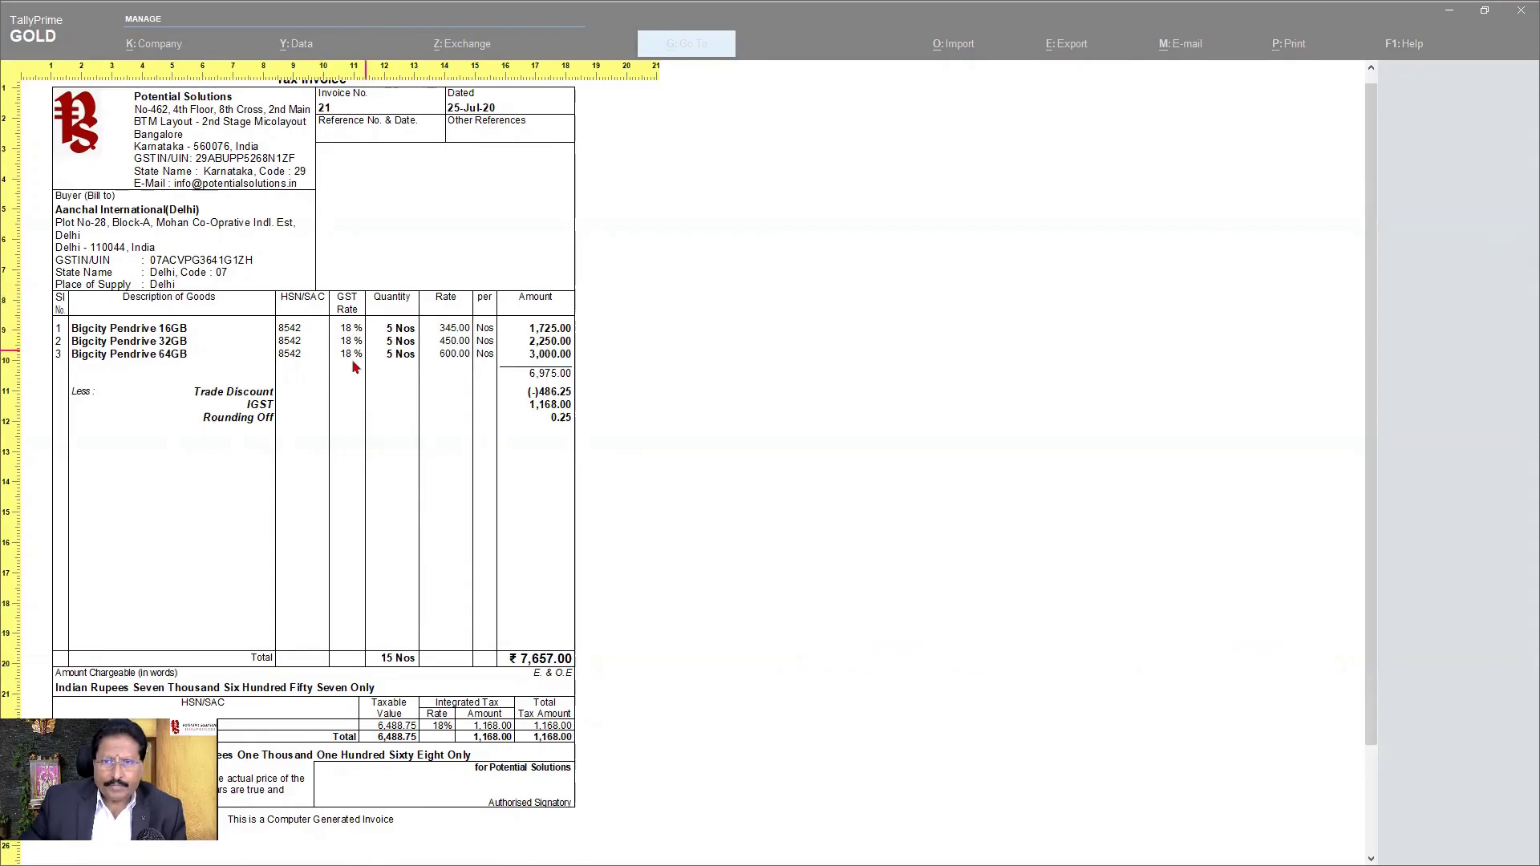
pyautogui.moveTo(259, 320)
pyautogui.mouseDown()
pyautogui.moveTo(315, 330)
pyautogui.moveTo(308, 368)
pyautogui.moveTo(271, 371)
pyautogui.moveTo(263, 323)
pyautogui.mouseUp()
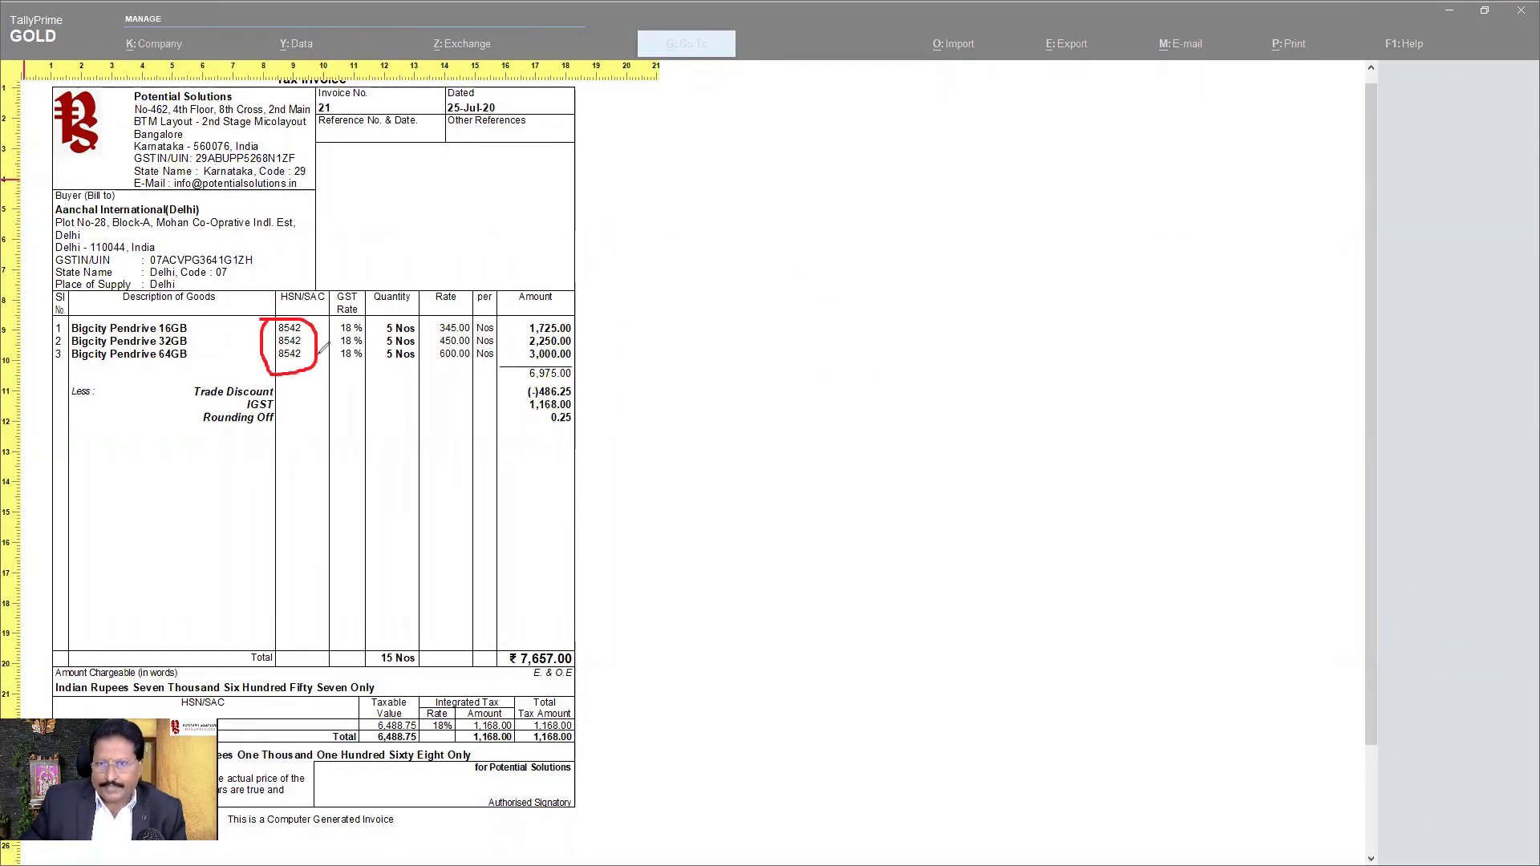
pyautogui.moveTo(332, 363)
pyautogui.mouseDown()
pyautogui.moveTo(365, 372)
pyautogui.moveTo(383, 313)
pyautogui.moveTo(327, 320)
pyautogui.moveTo(337, 365)
pyautogui.mouseUp()
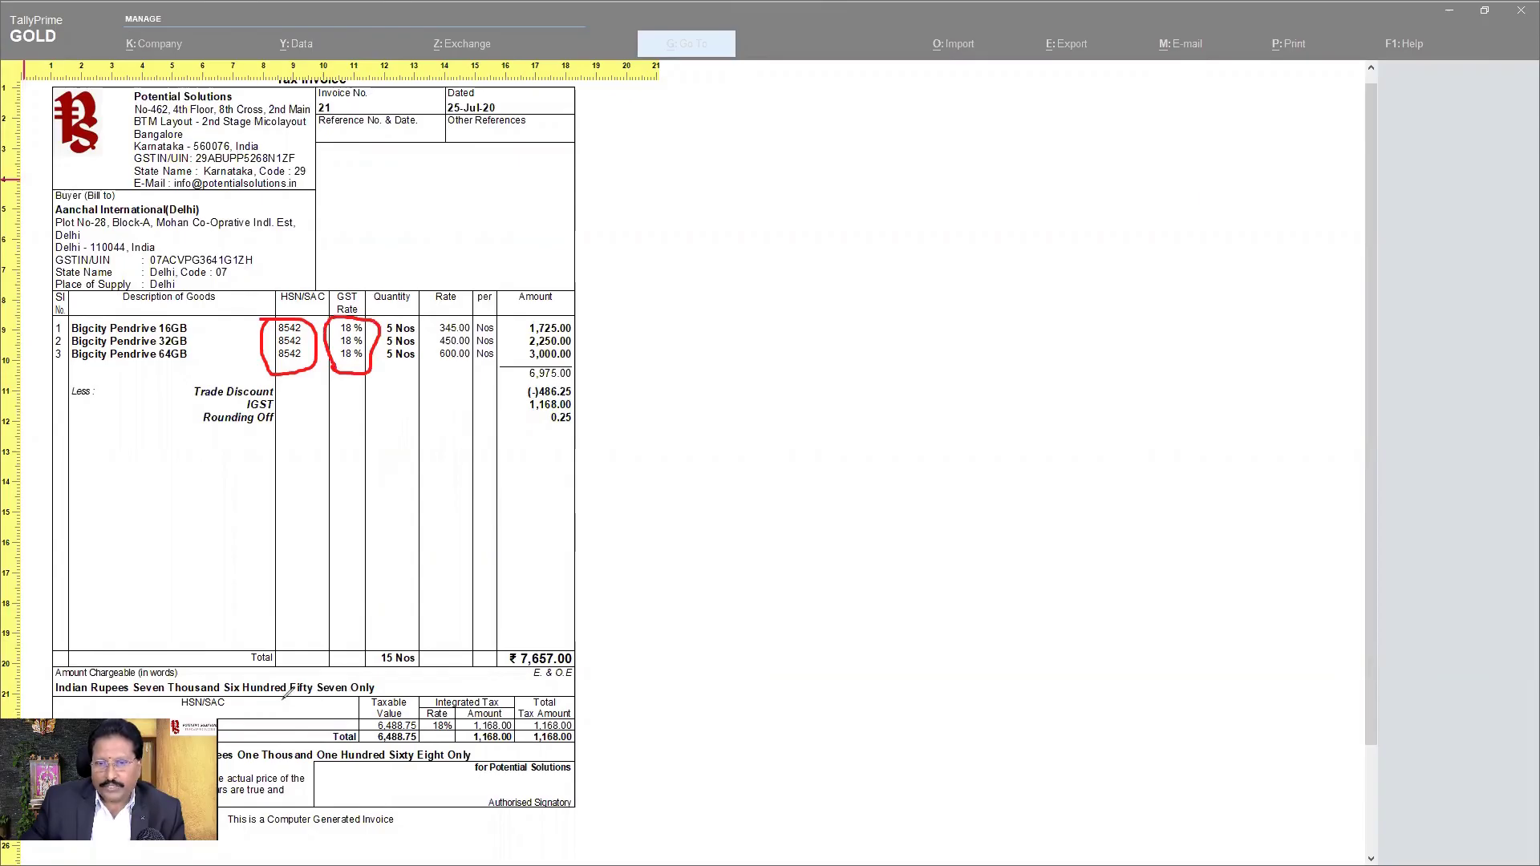
pyautogui.moveTo(358, 705)
pyautogui.mouseDown()
pyautogui.moveTo(399, 688)
pyautogui.moveTo(558, 682)
pyautogui.moveTo(586, 709)
pyautogui.moveTo(533, 758)
pyautogui.moveTo(437, 764)
pyautogui.moveTo(353, 699)
pyautogui.moveTo(373, 689)
pyautogui.mouseUp()
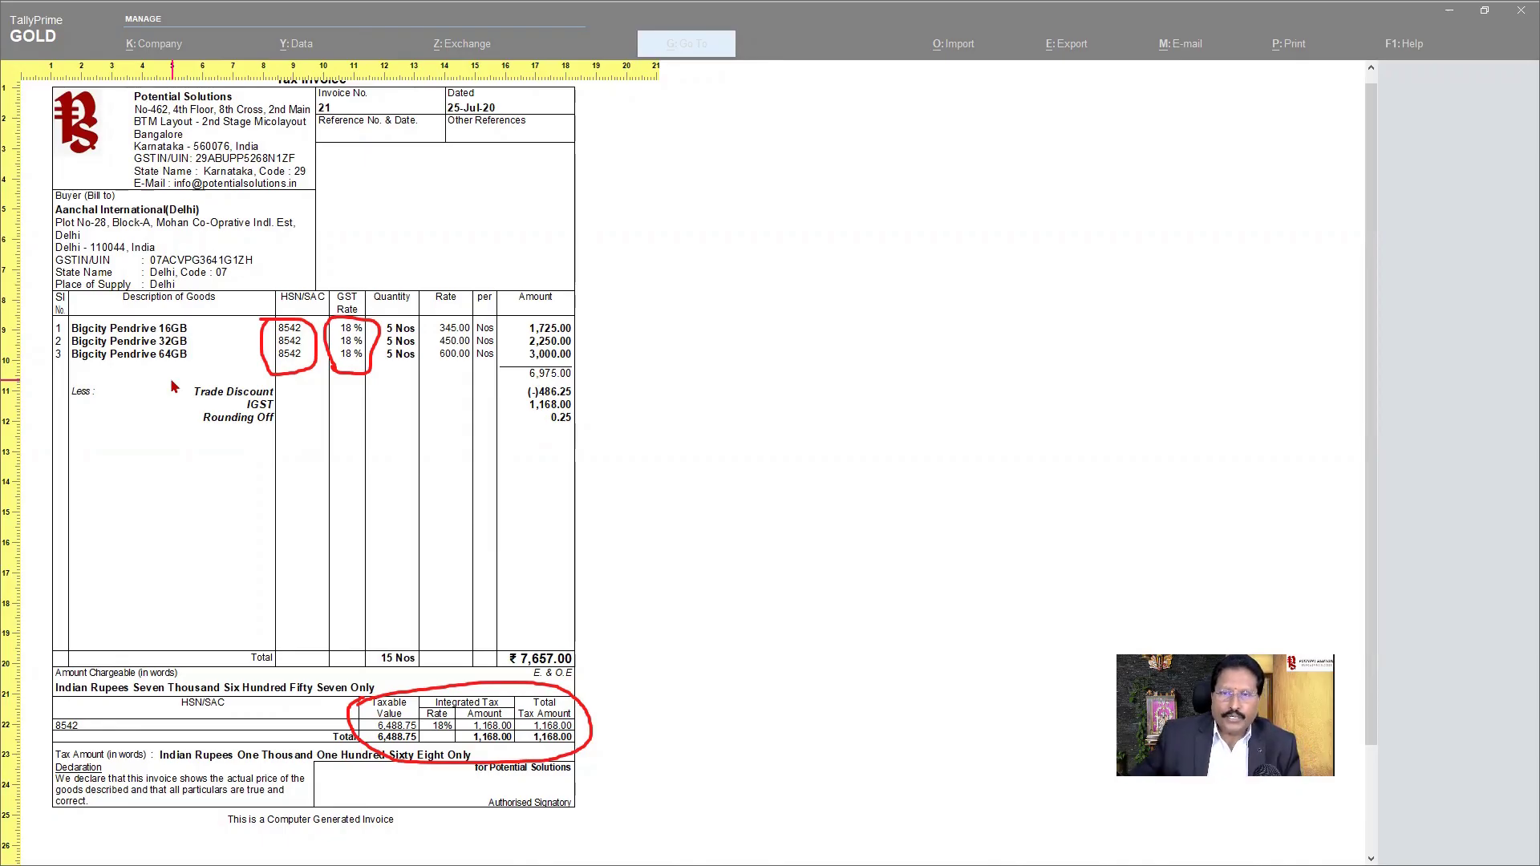
pyautogui.press('Escape')
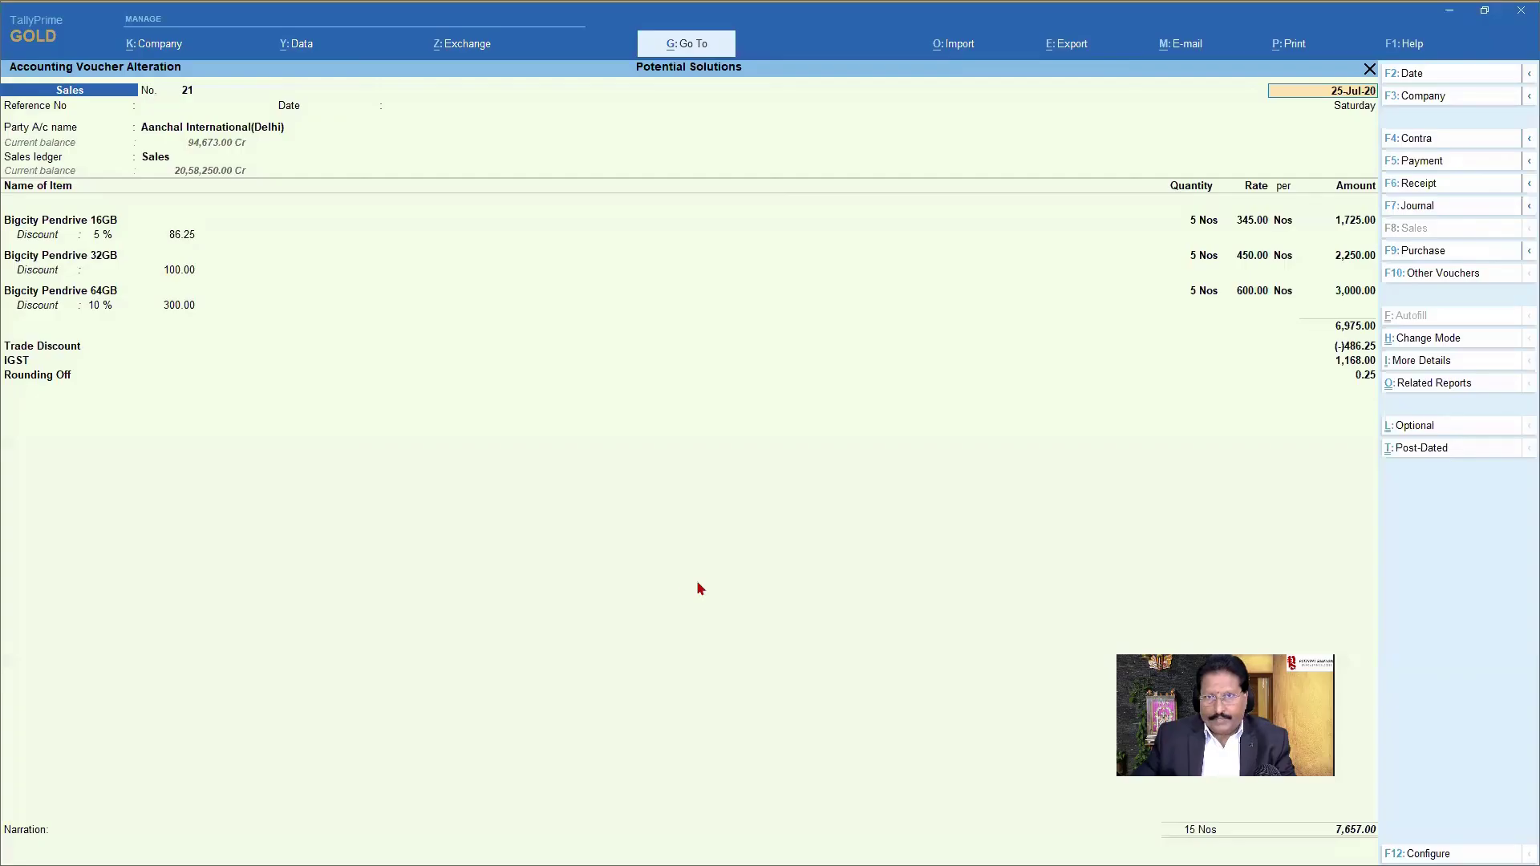